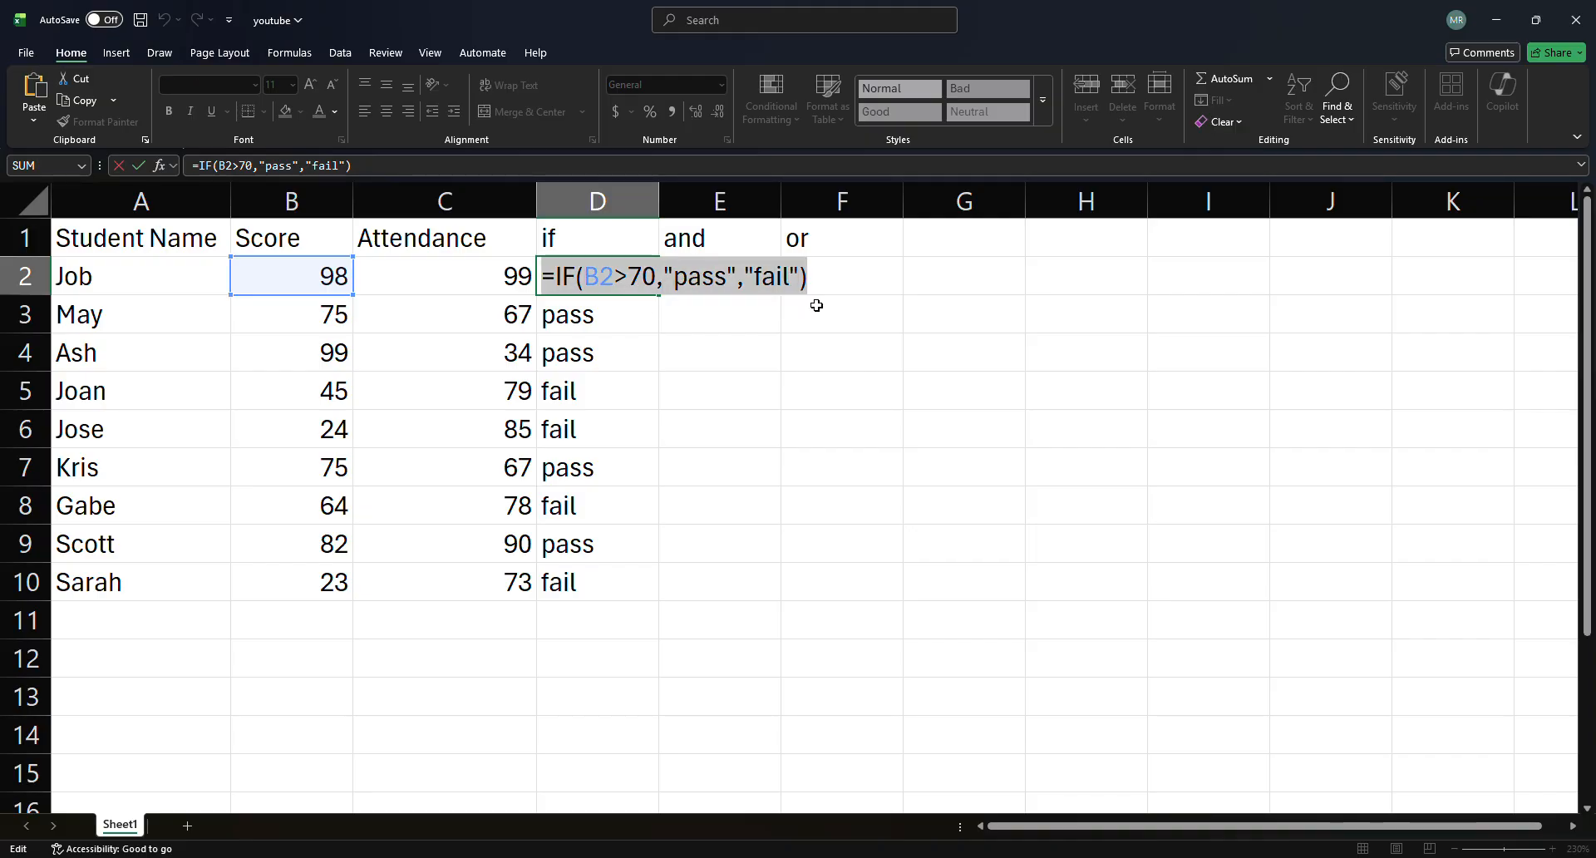
Start an IF formula in E2 with the AND condition B2>70,C2>70 covering the student's score and attendance
{"action": "key", "text": "Return"}
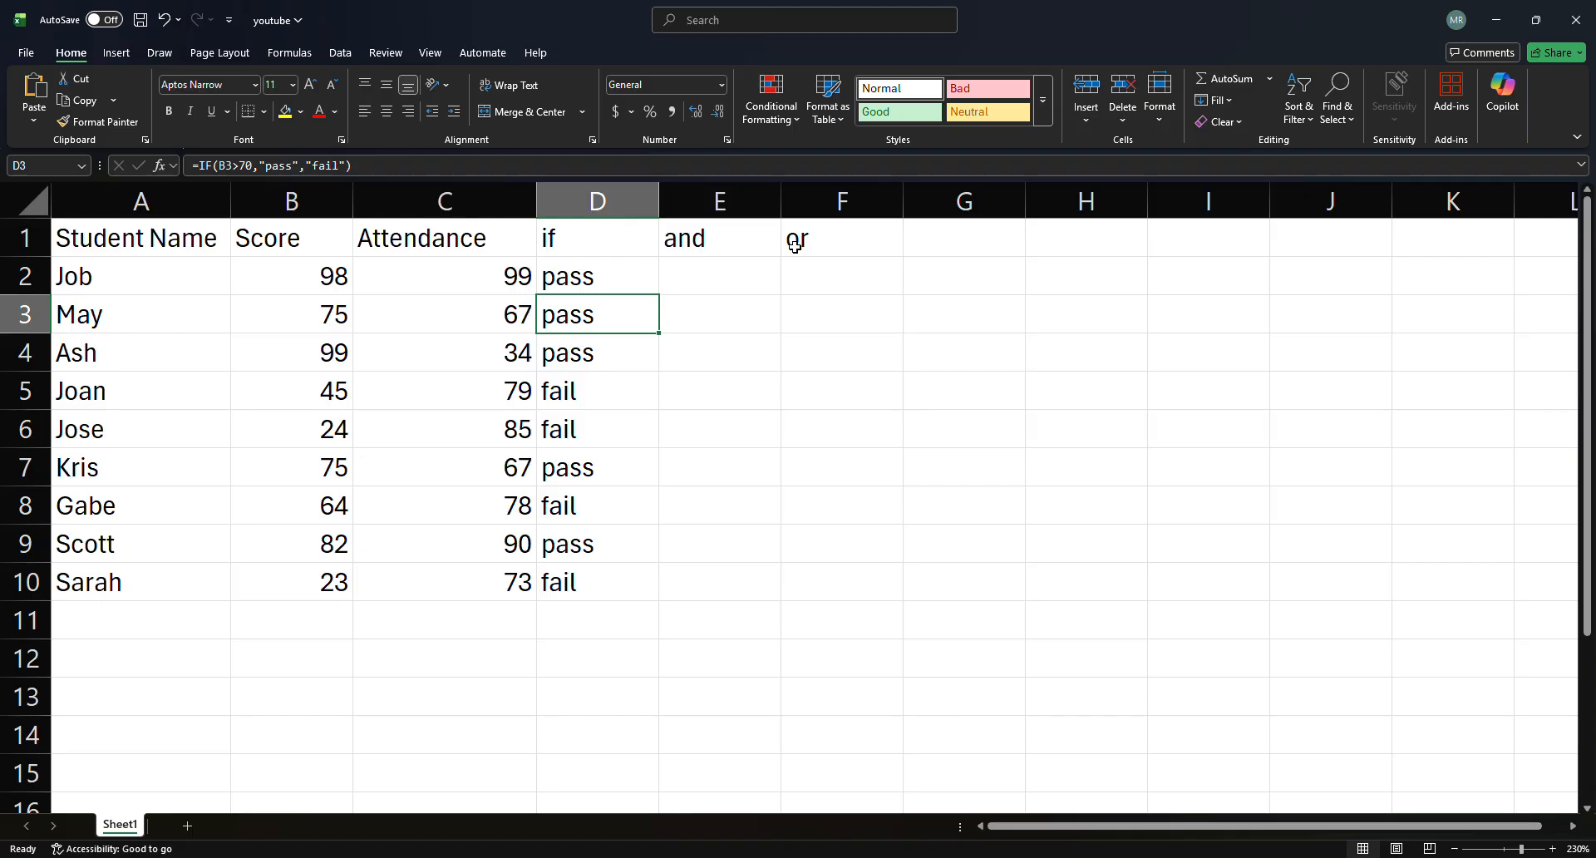
{"action": "left_click", "coordinate": [748, 276]}
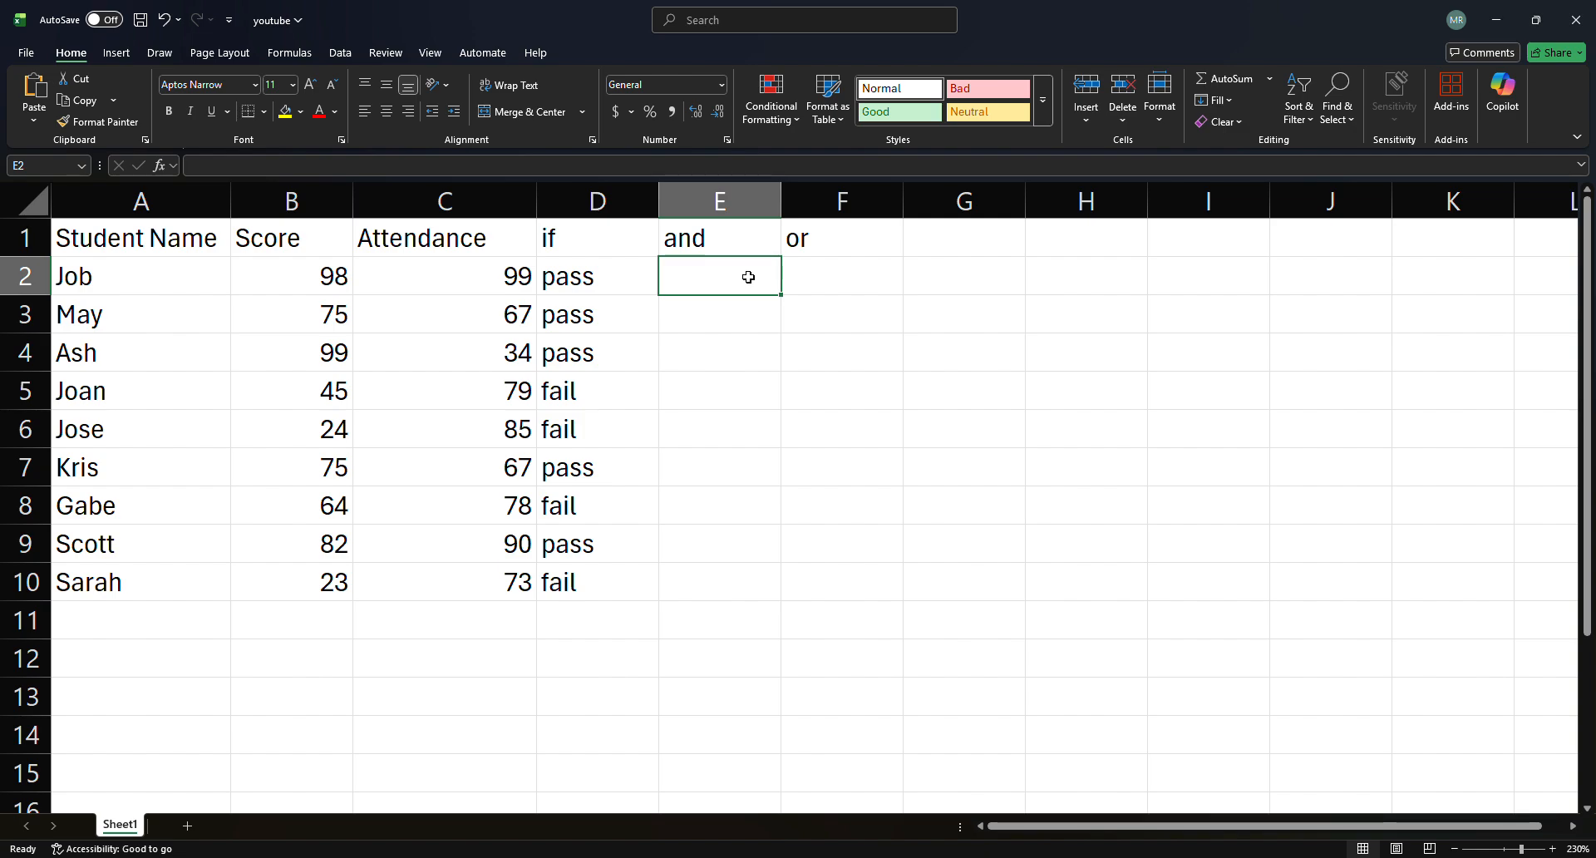
{"action": "type", "text": "="}
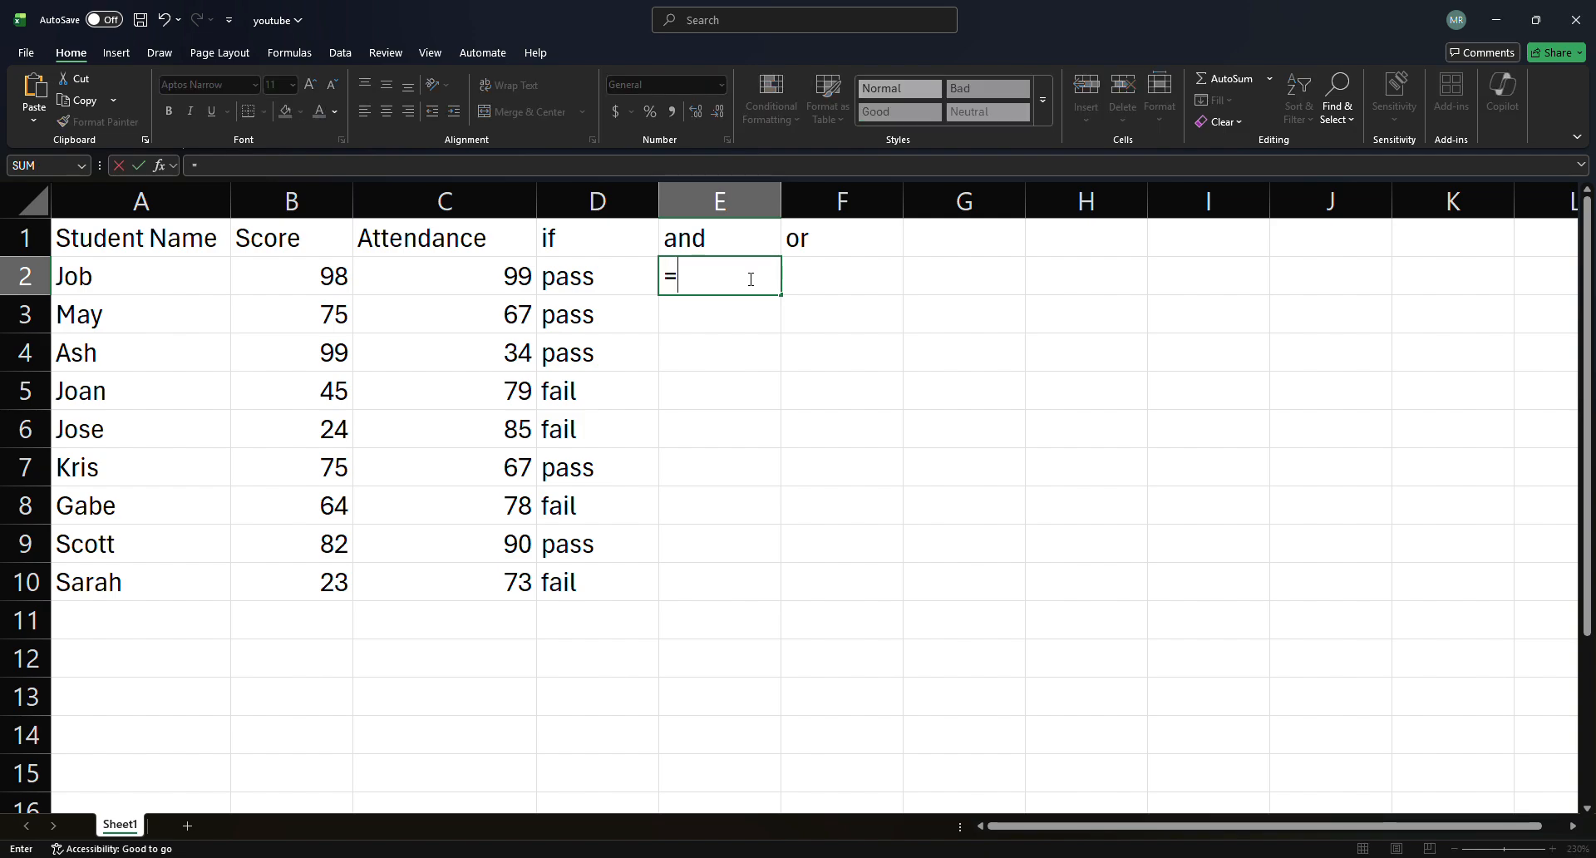
{"action": "type", "text": "if"}
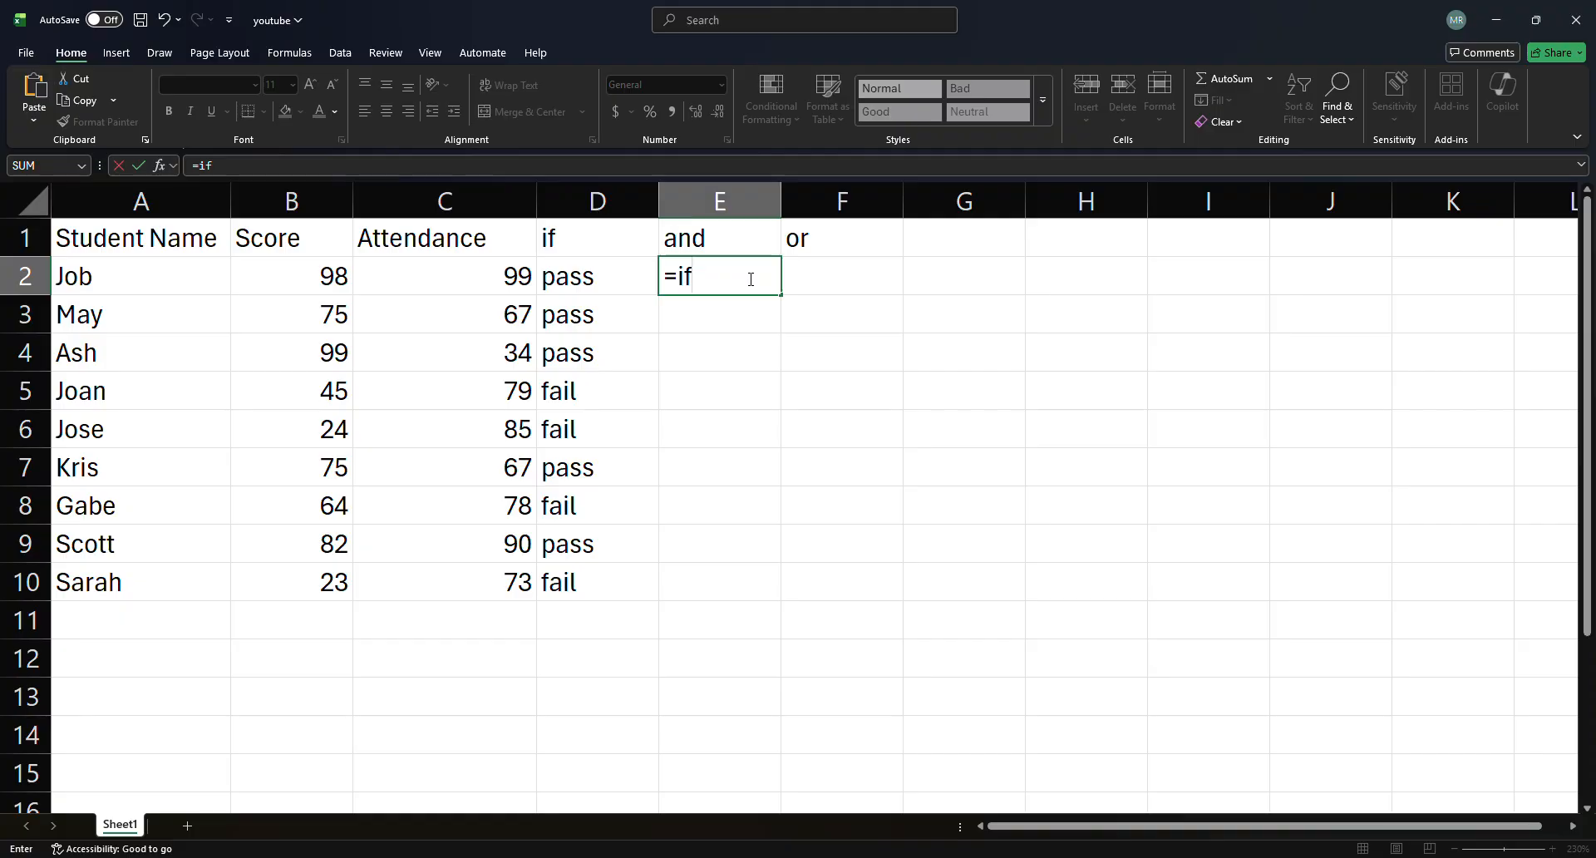
{"action": "type", "text": "(and("}
{"action": "left_click", "coordinate": [329, 289]}
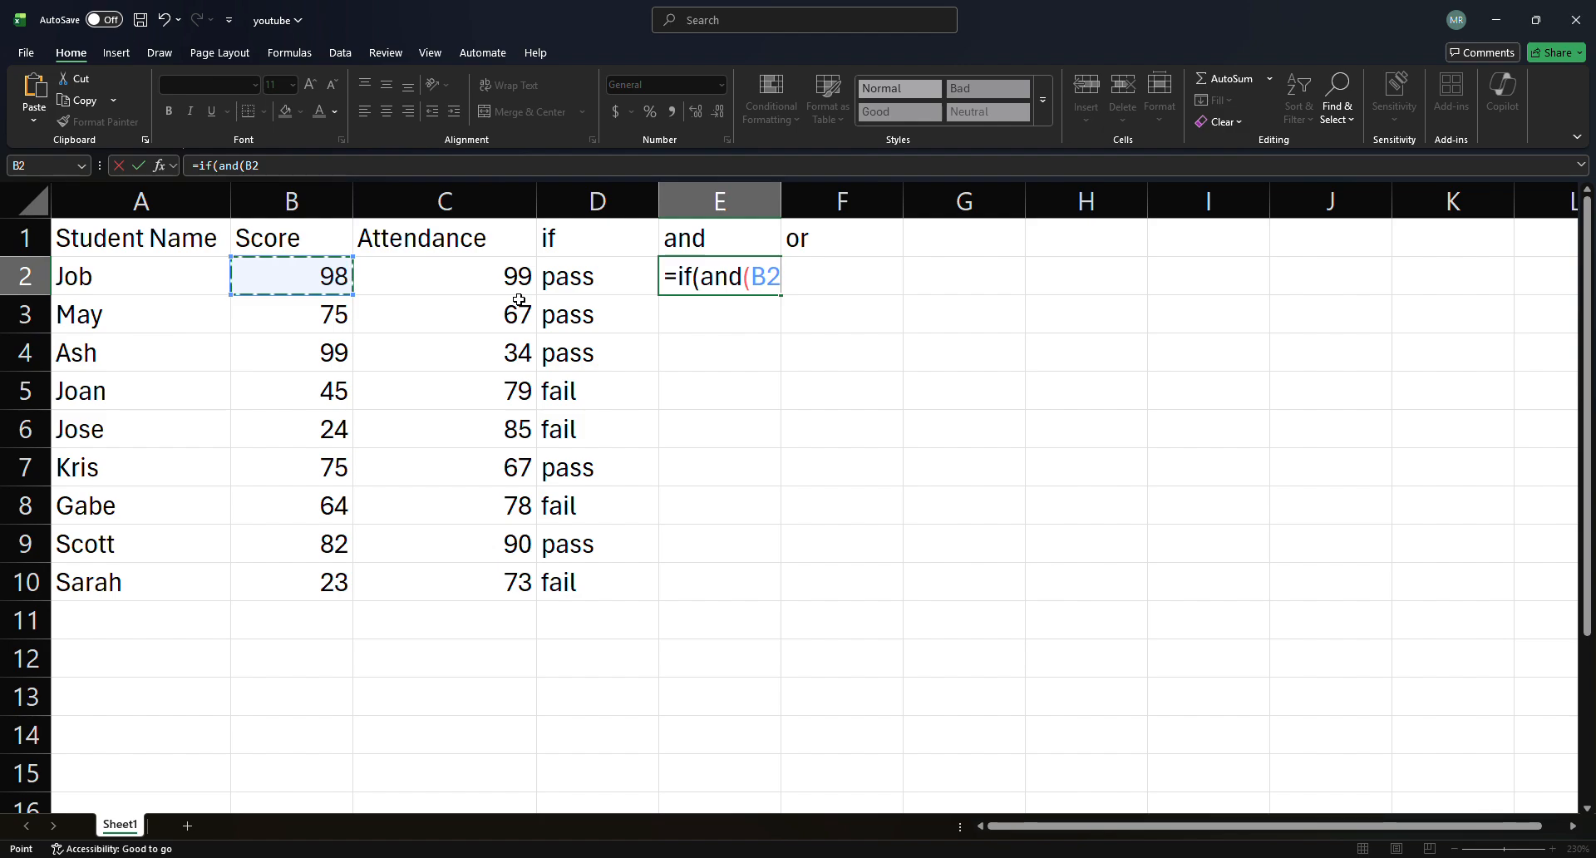
{"action": "type", "text": ">"}
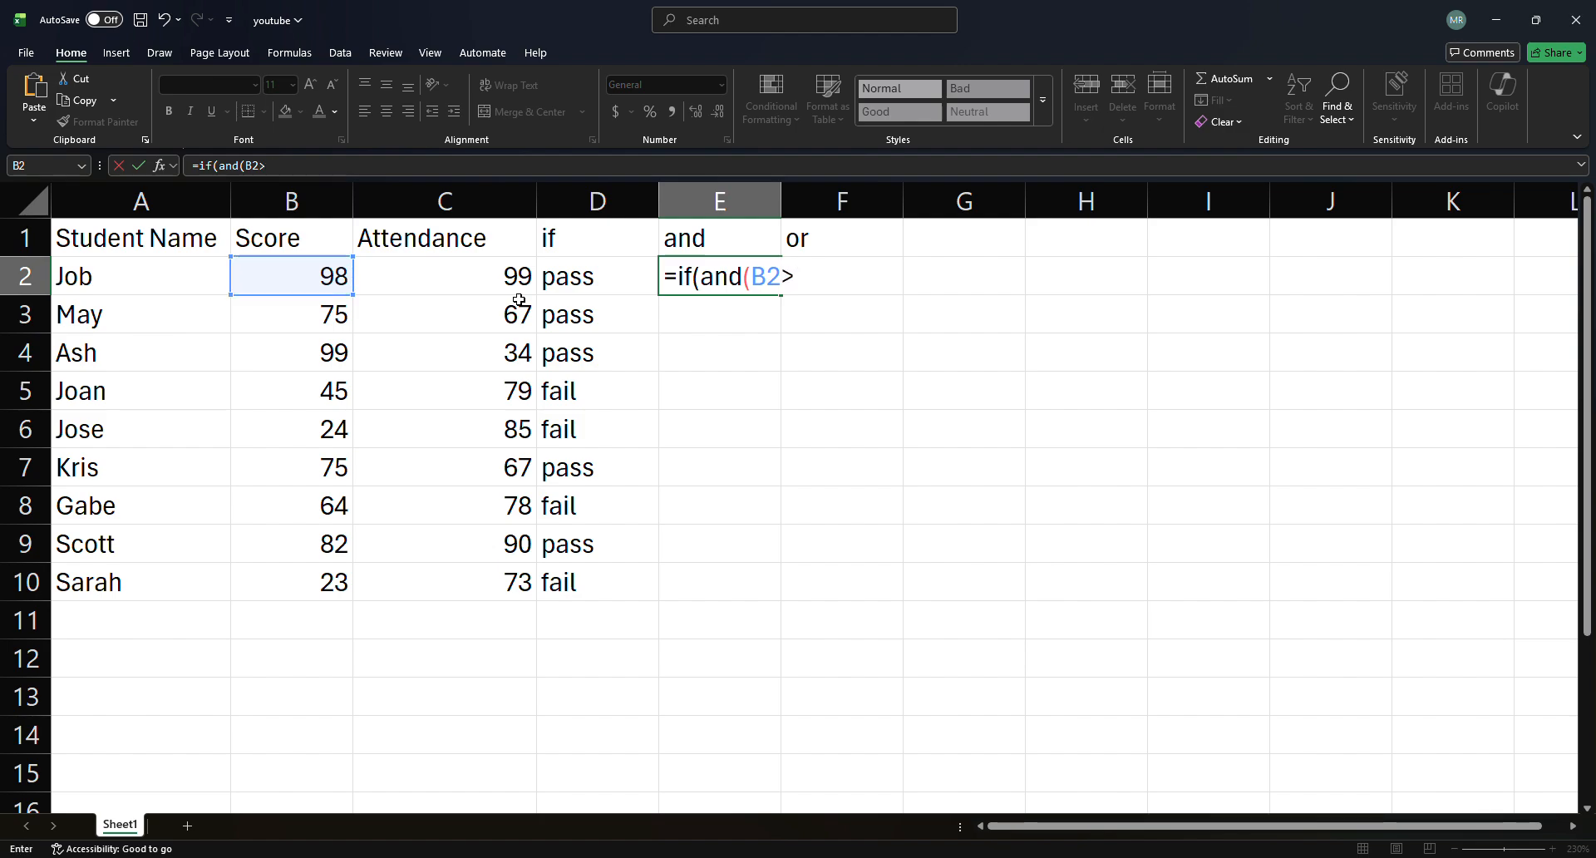
{"action": "type", "text": "70,"}
{"action": "left_click", "coordinate": [501, 286]}
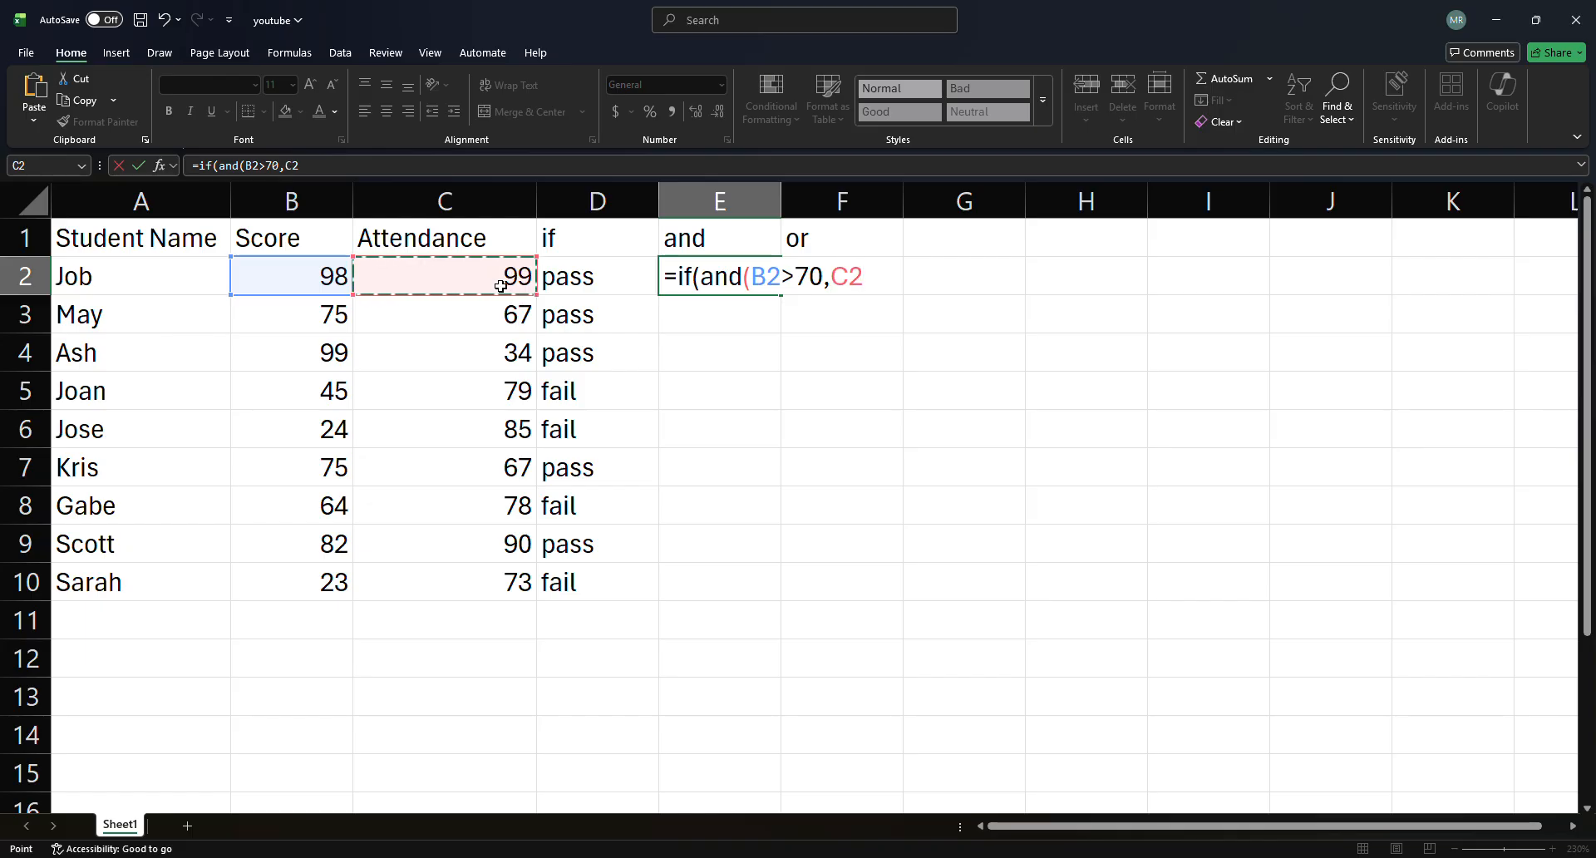
{"action": "type", "text": ">70"}
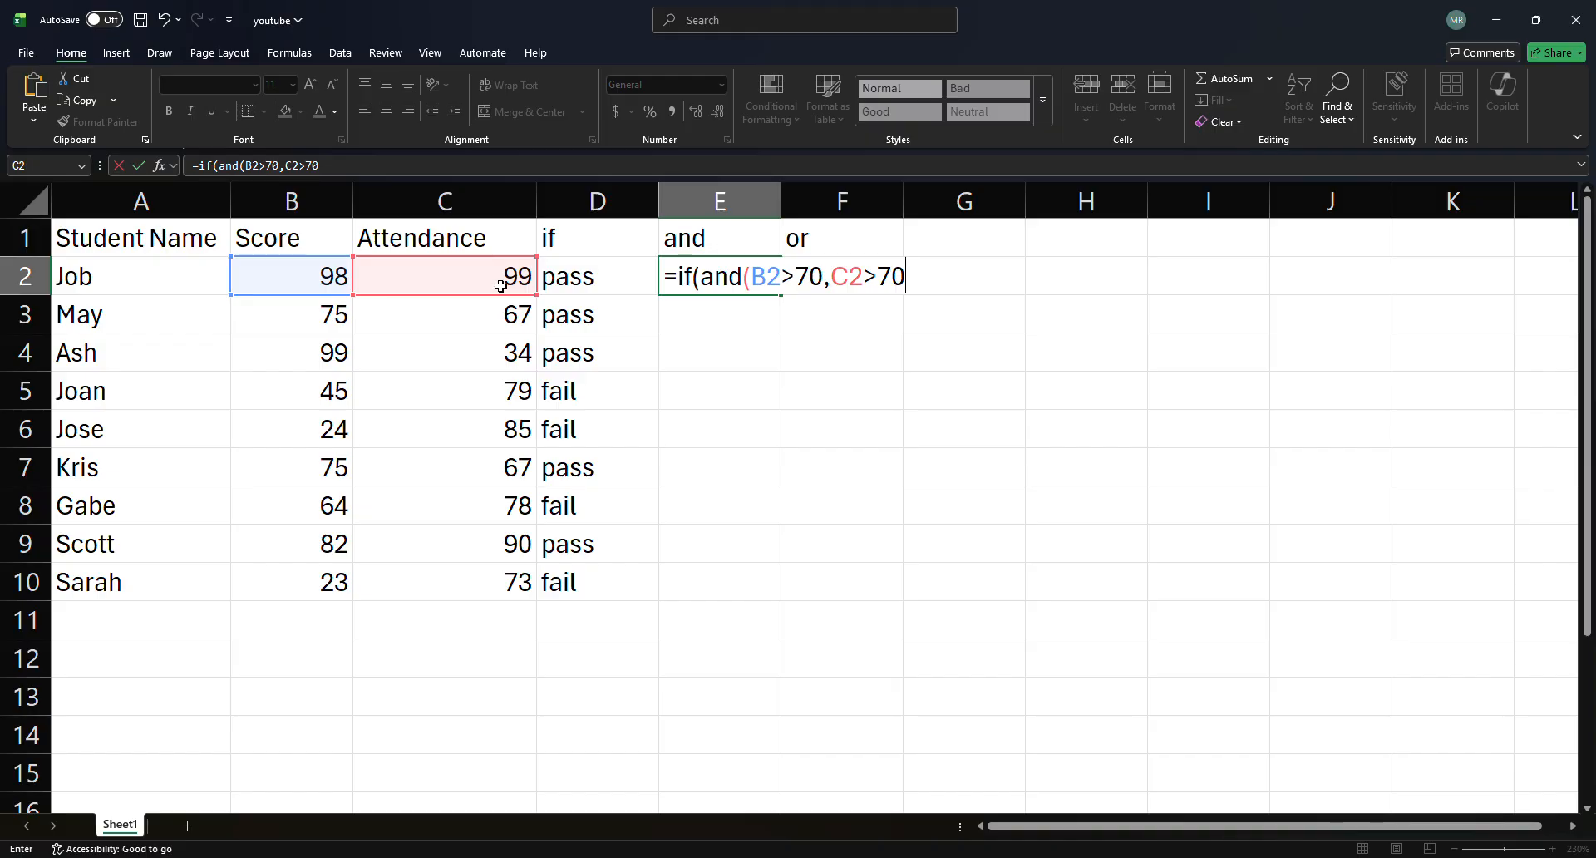
{"action": "type", "text": ")"}
Complete the E2 formula with the results "pass" and "fail", and fill it down through E10
{"action": "type", "text": ","}
{"action": "type", "text": "\"pass"}
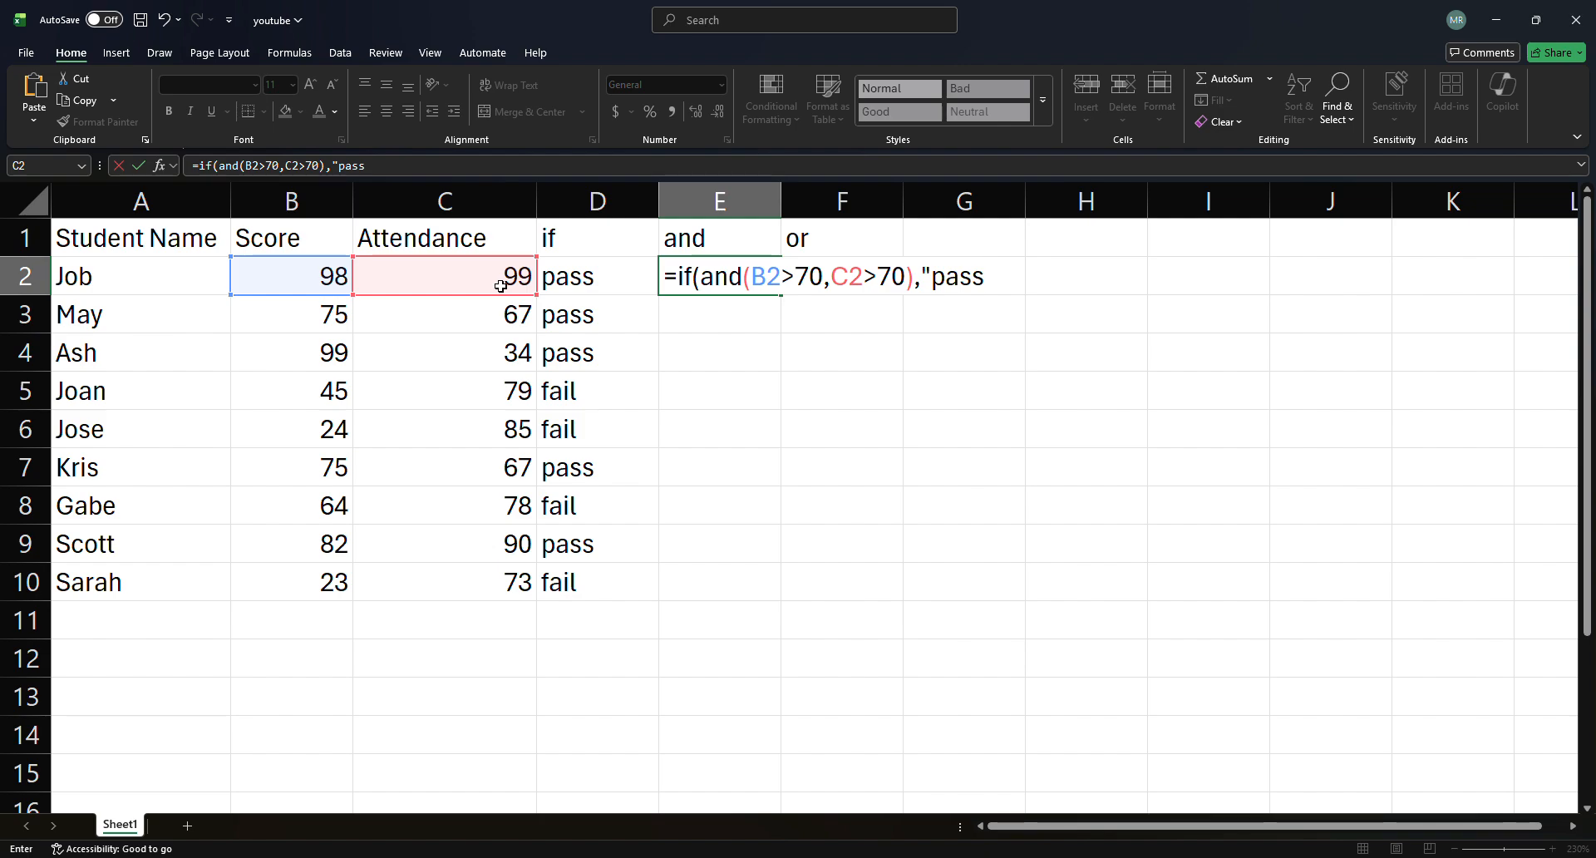
{"action": "type", "text": "\""}
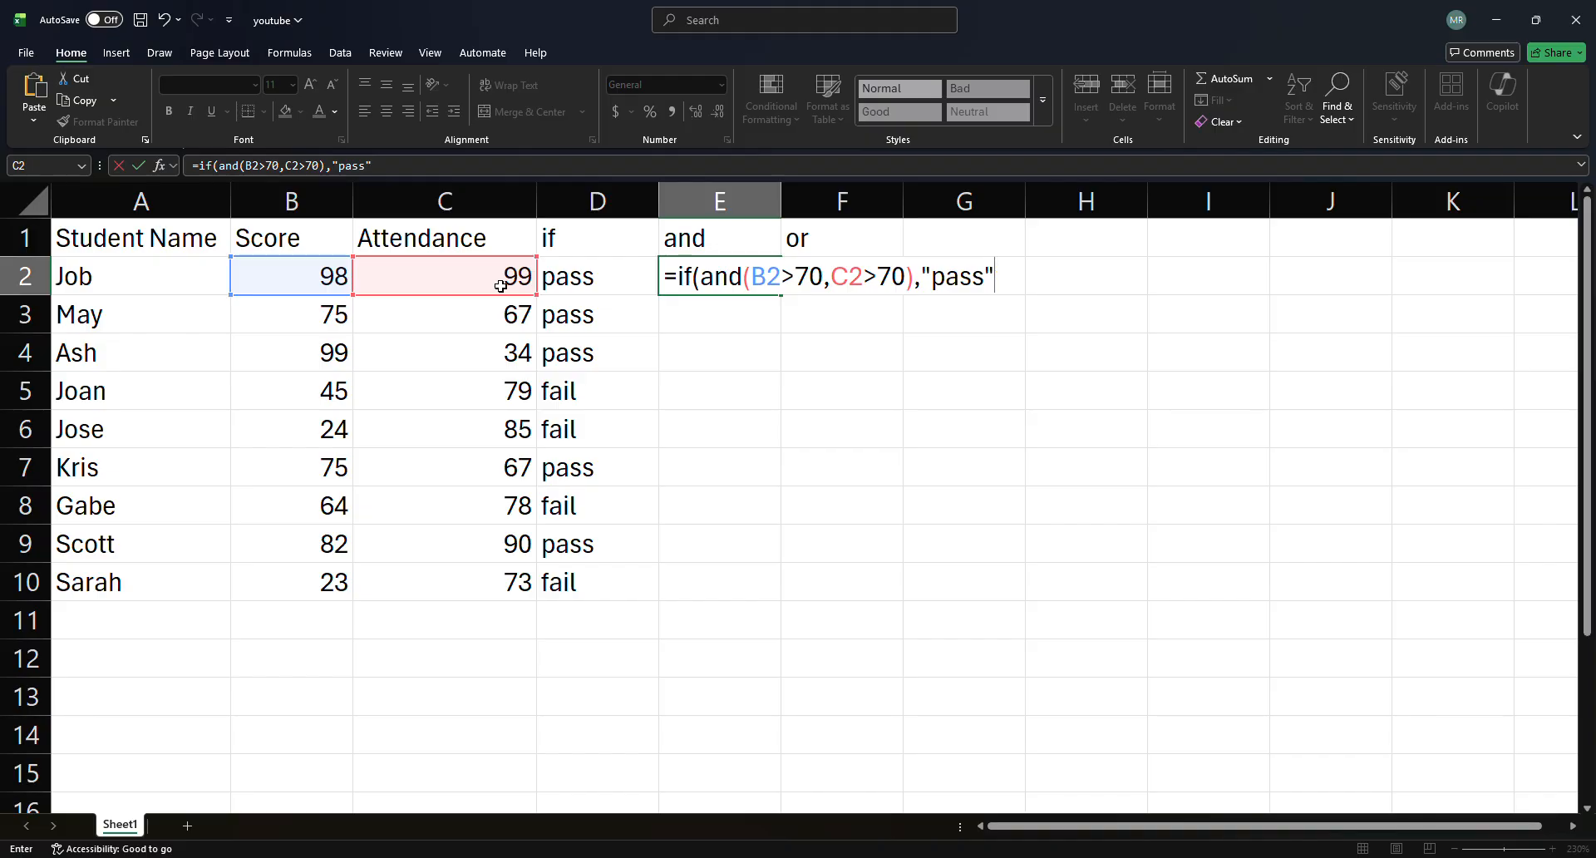
{"action": "type", "text": ",\"fail\")"}
{"action": "key", "text": "Return"}
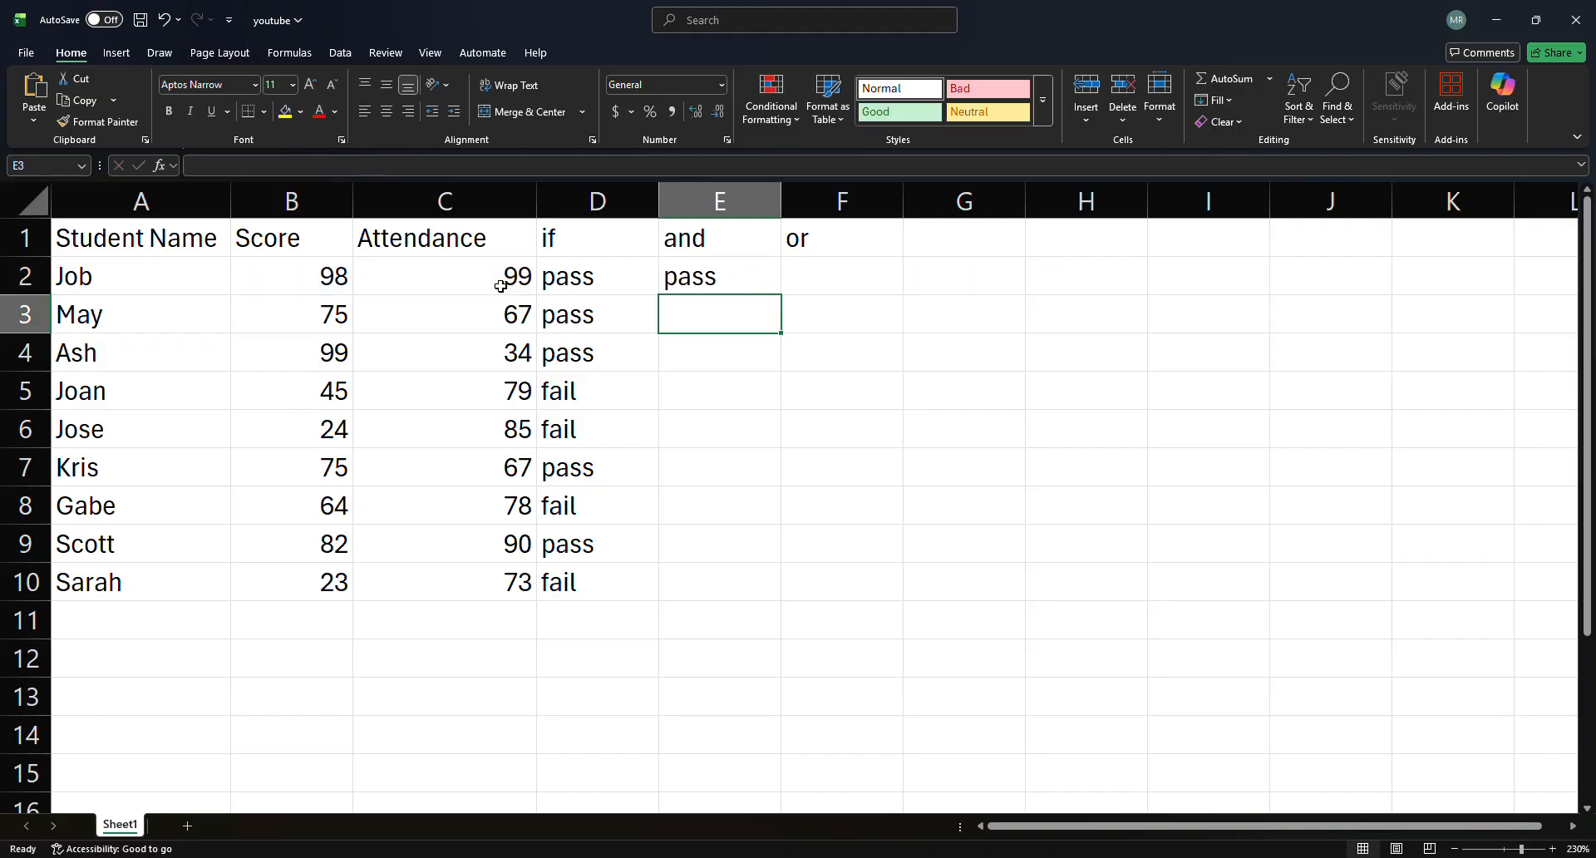
{"action": "key", "text": "Up"}
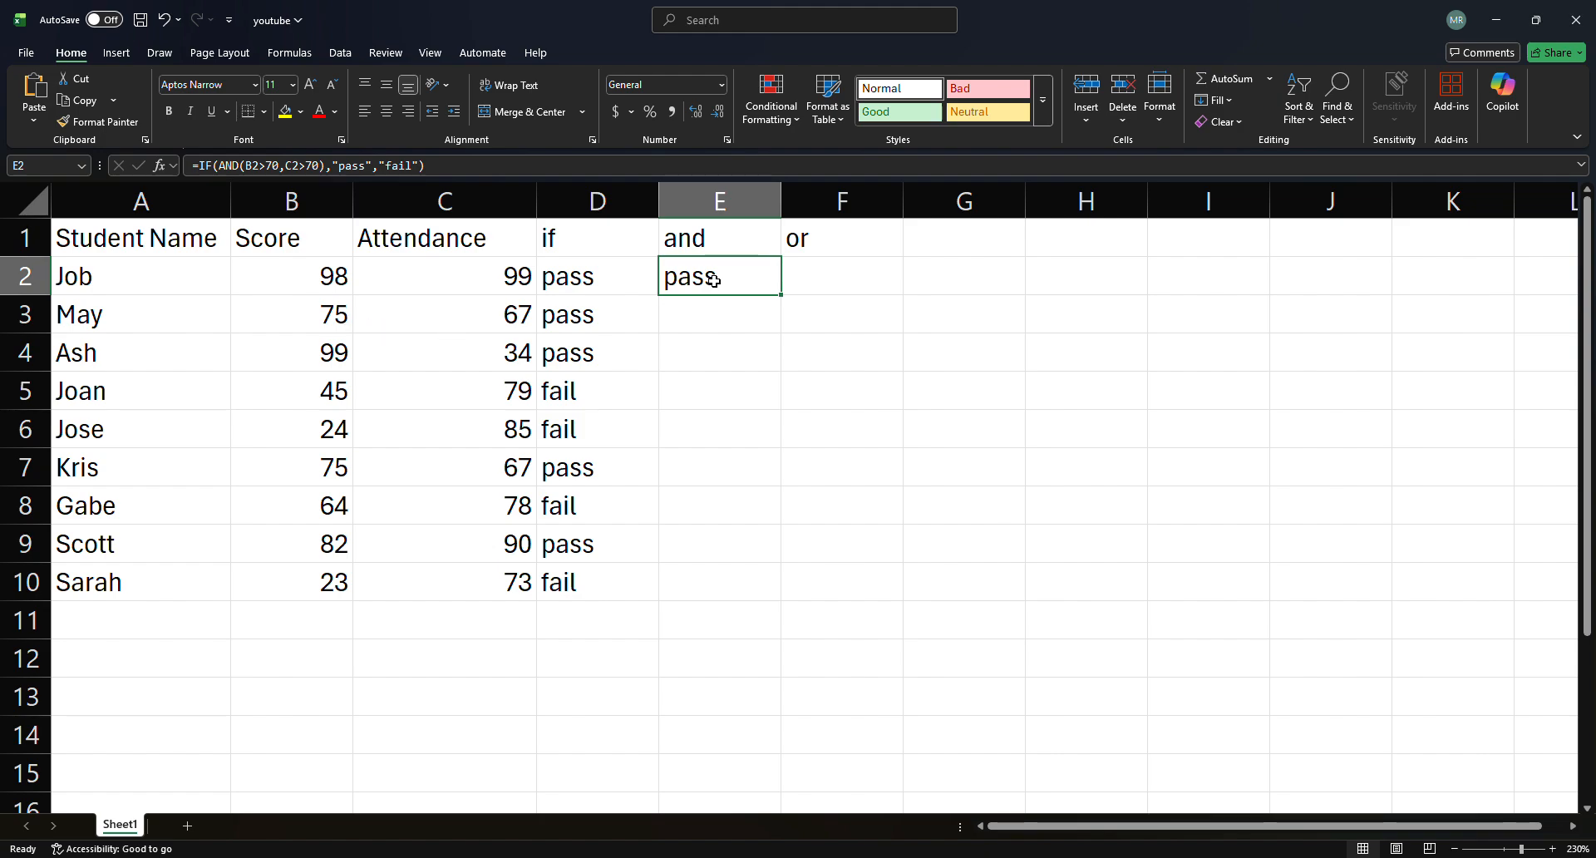
{"action": "left_click_drag", "start_coordinate": [782, 296], "coordinate": [729, 618]}
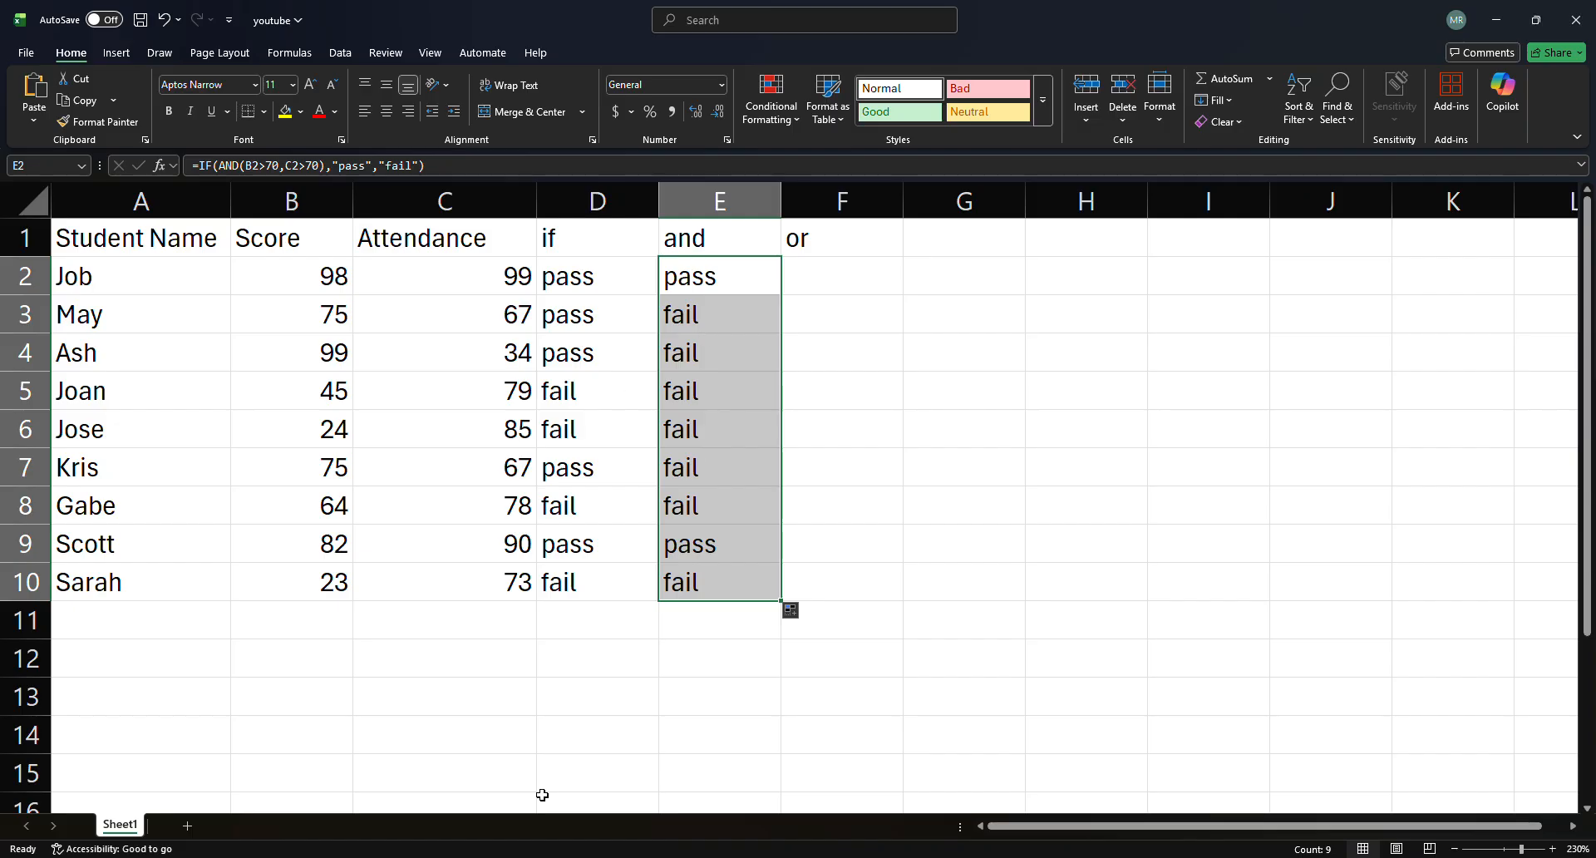
Start an IF formula in F2 with the OR condition B2>75,C2>75 covering the score and attendance
{"action": "left_click", "coordinate": [842, 277]}
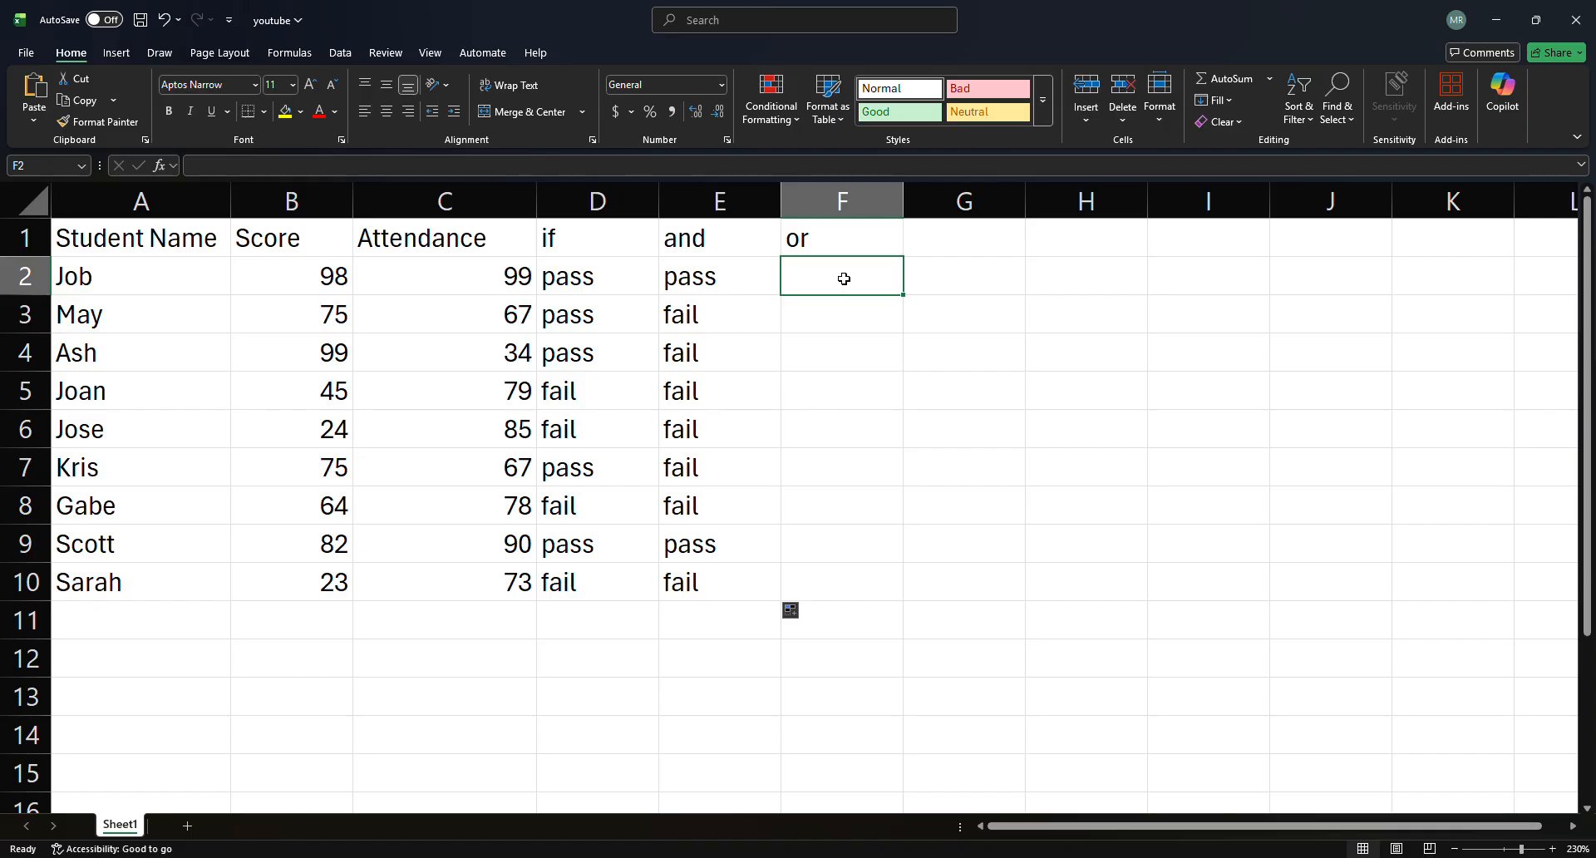
{"action": "type", "text": "="}
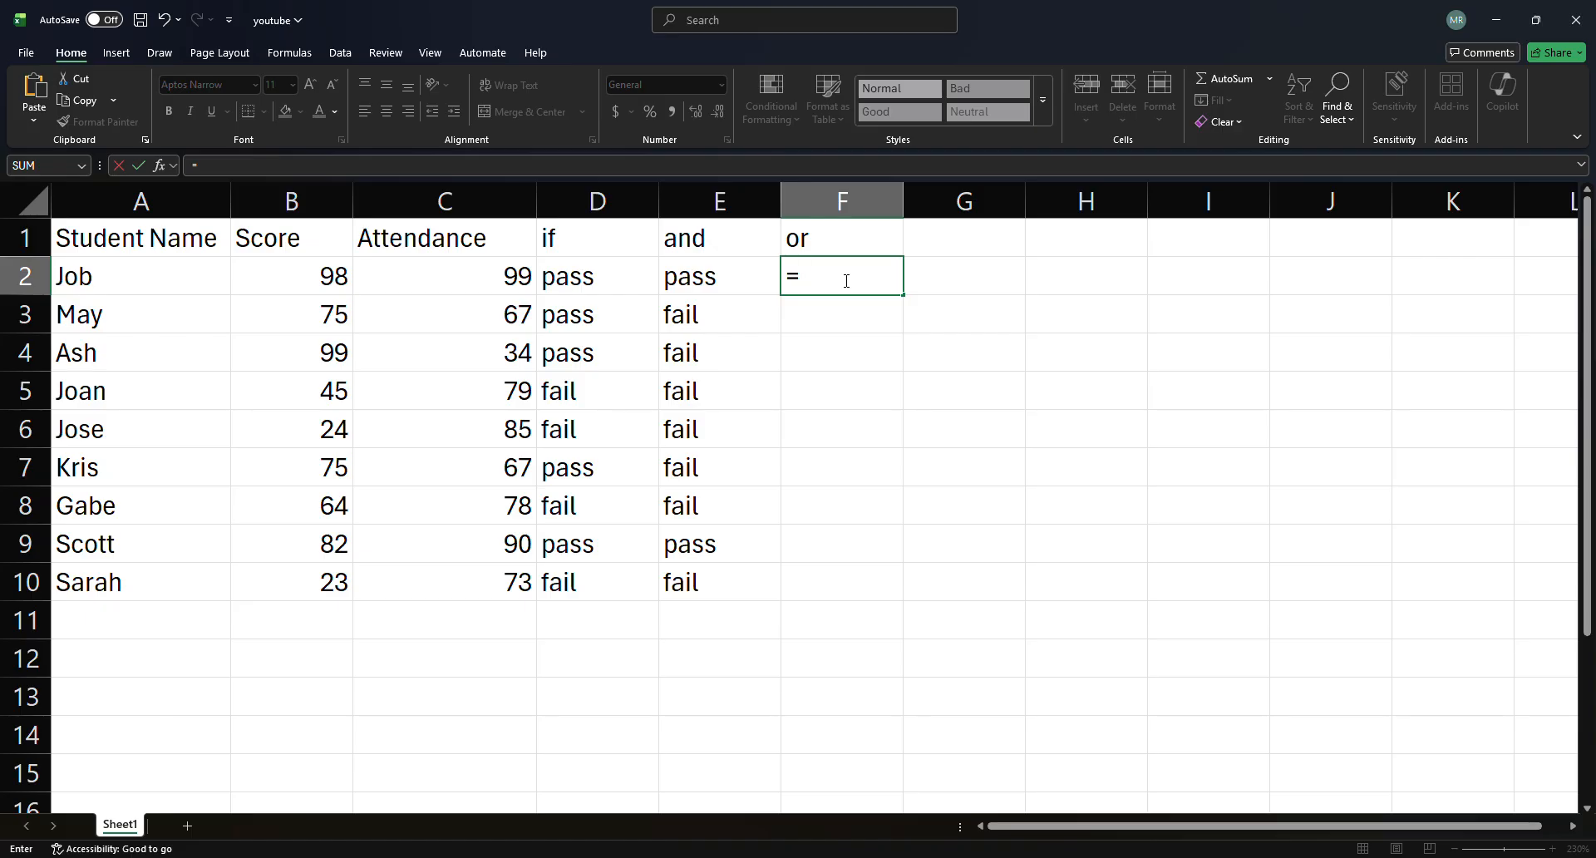
{"action": "type", "text": "if(or("}
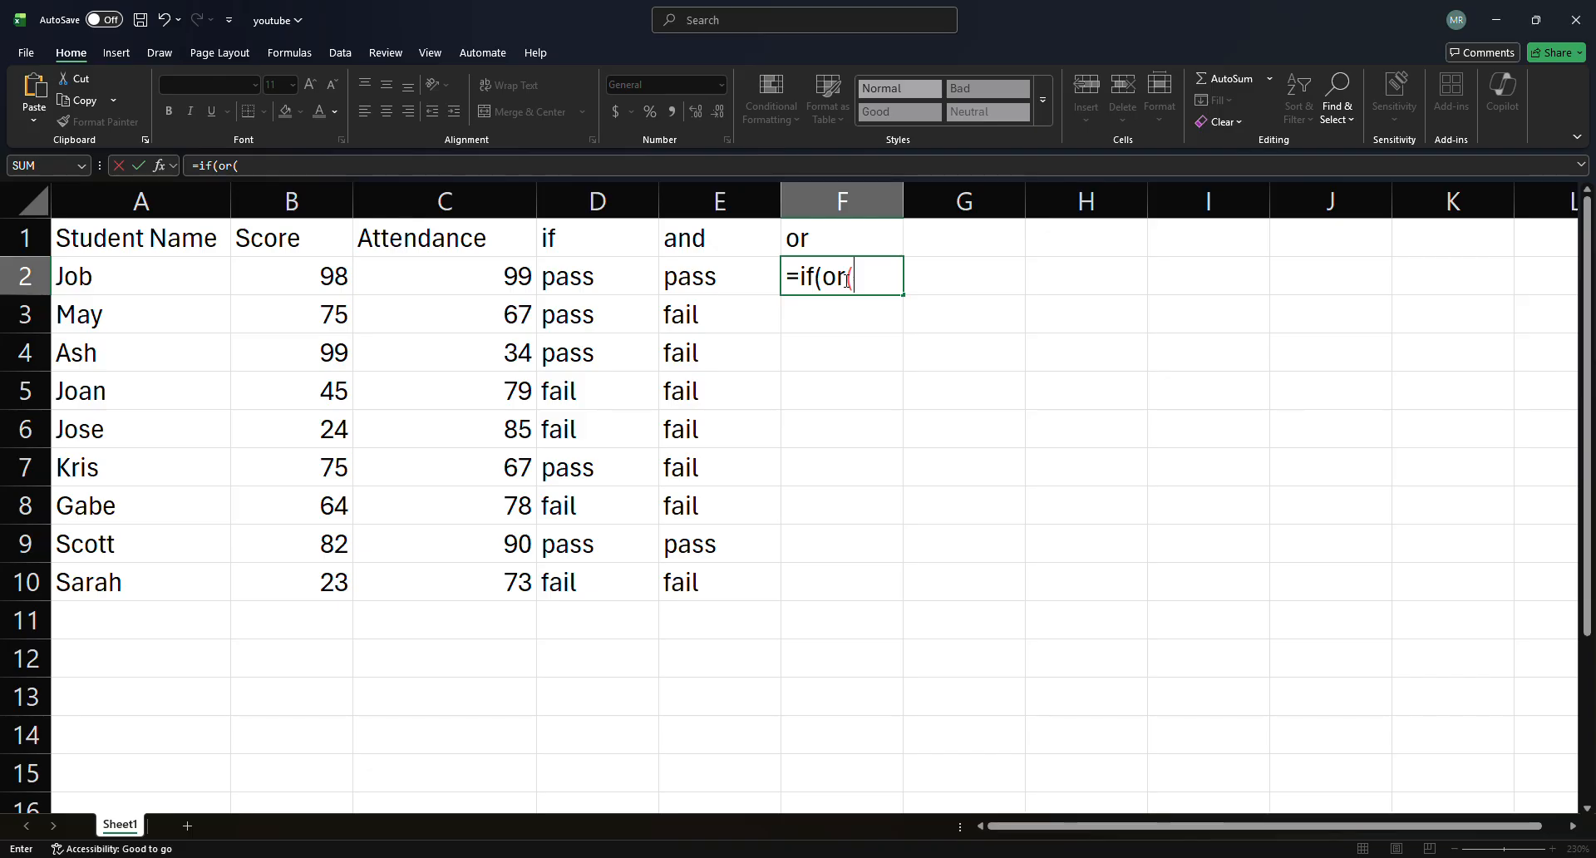
{"action": "left_click", "coordinate": [340, 281]}
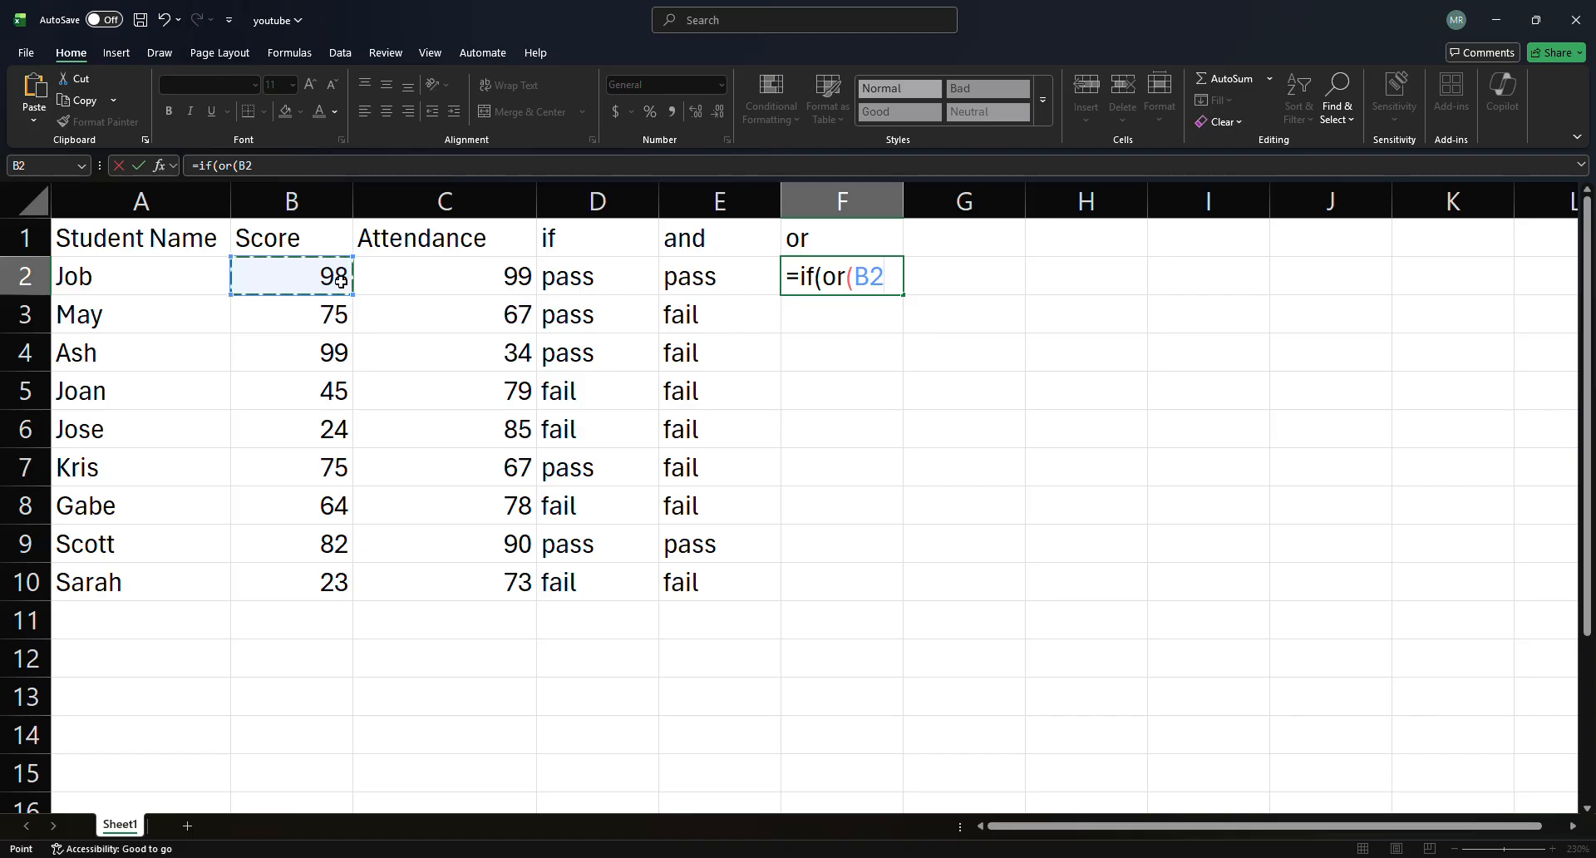
{"action": "type", "text": "."}
{"action": "type", "text": ">"}
{"action": "type", "text": "75"}
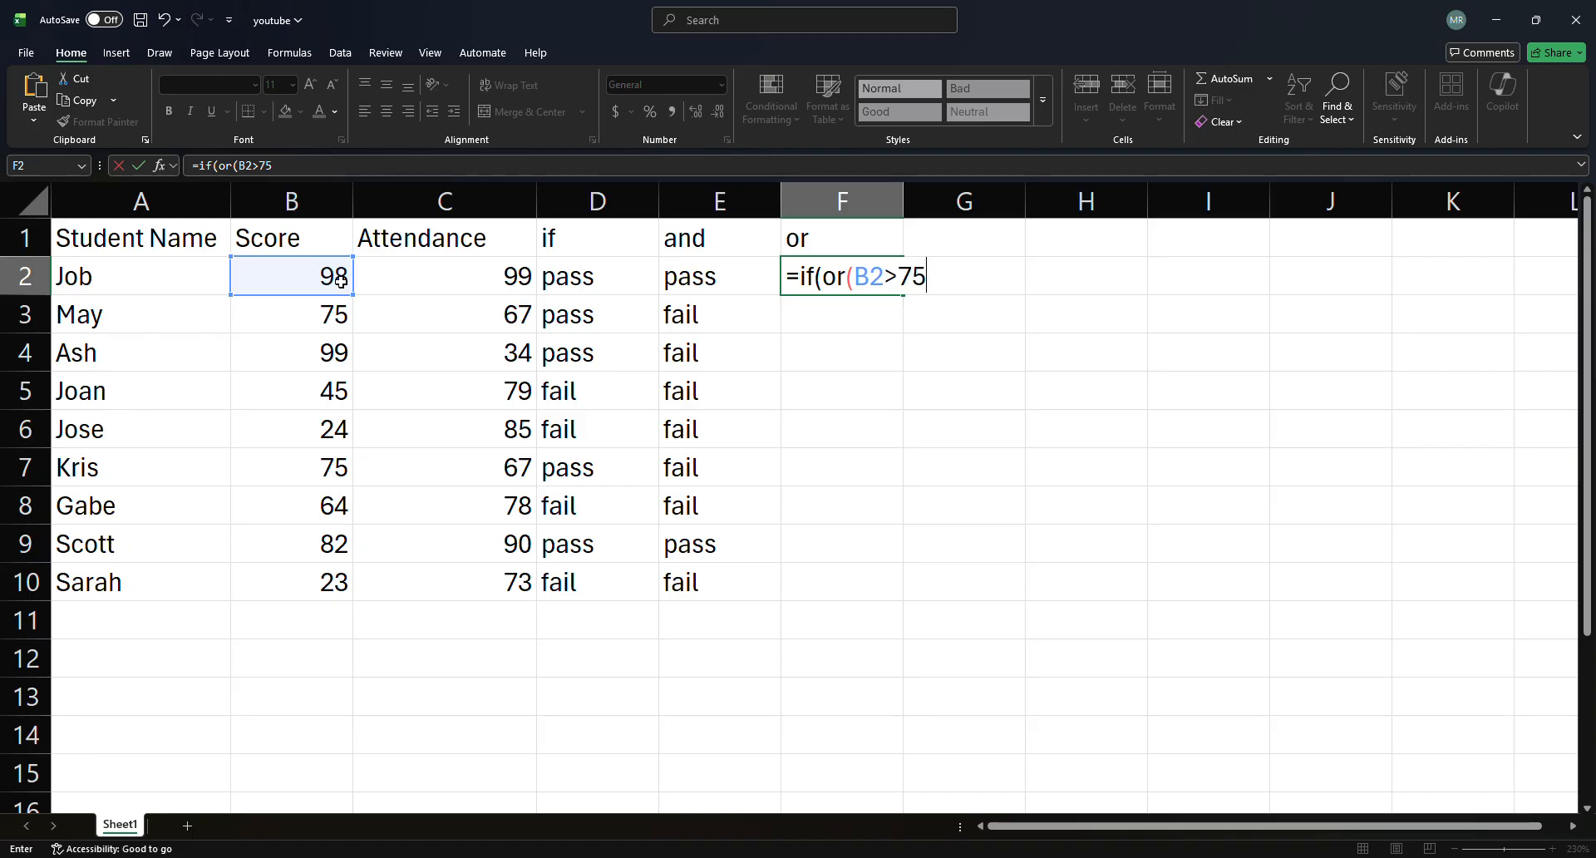
{"action": "type", "text": ","}
{"action": "left_click", "coordinate": [413, 267]}
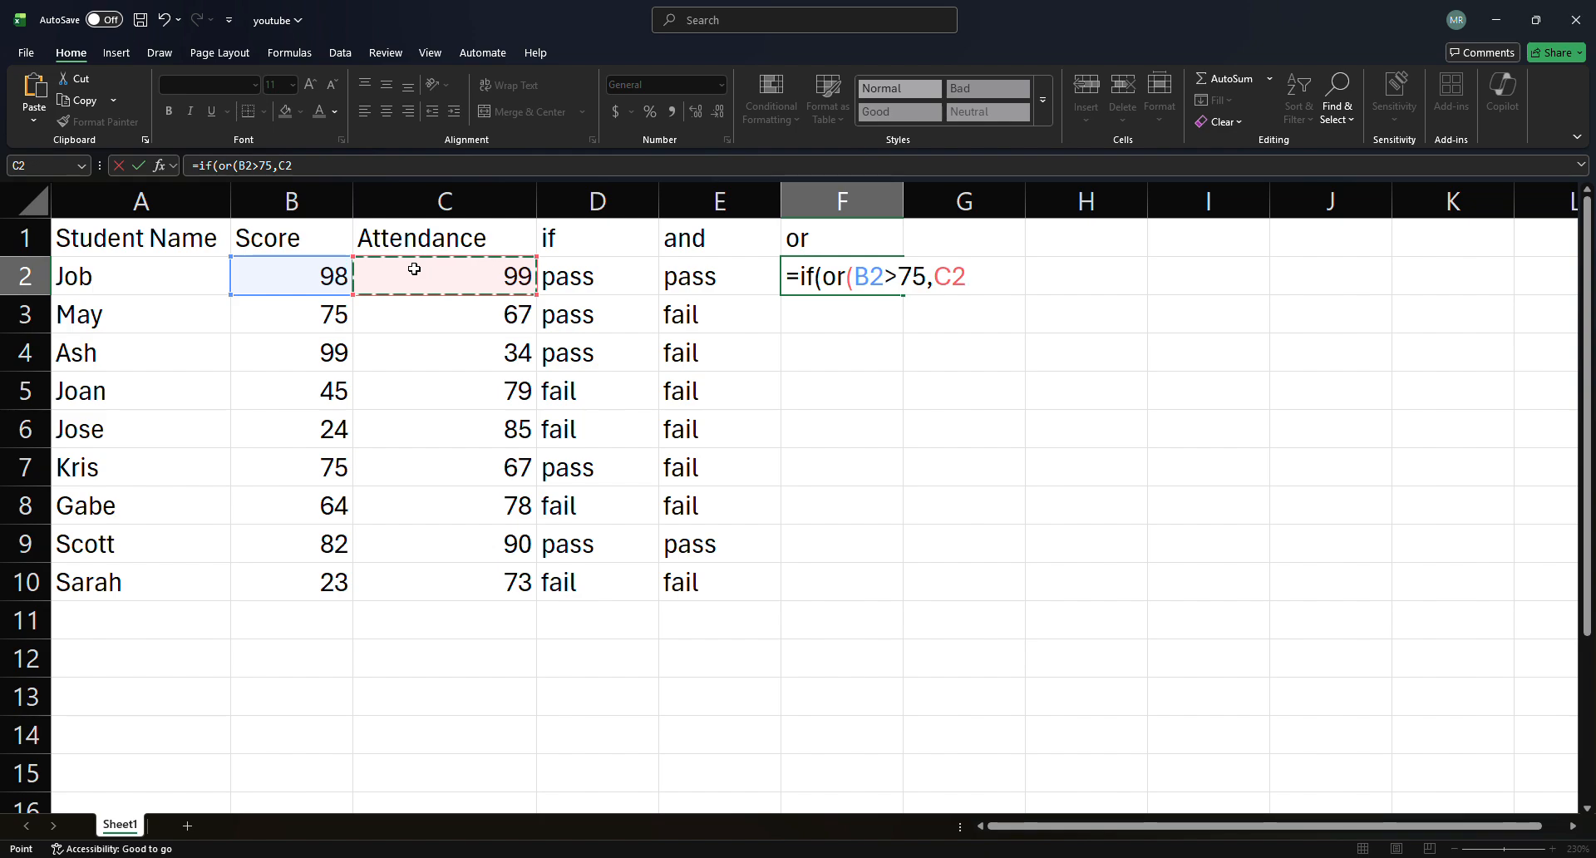
{"action": "type", "text": ">75"}
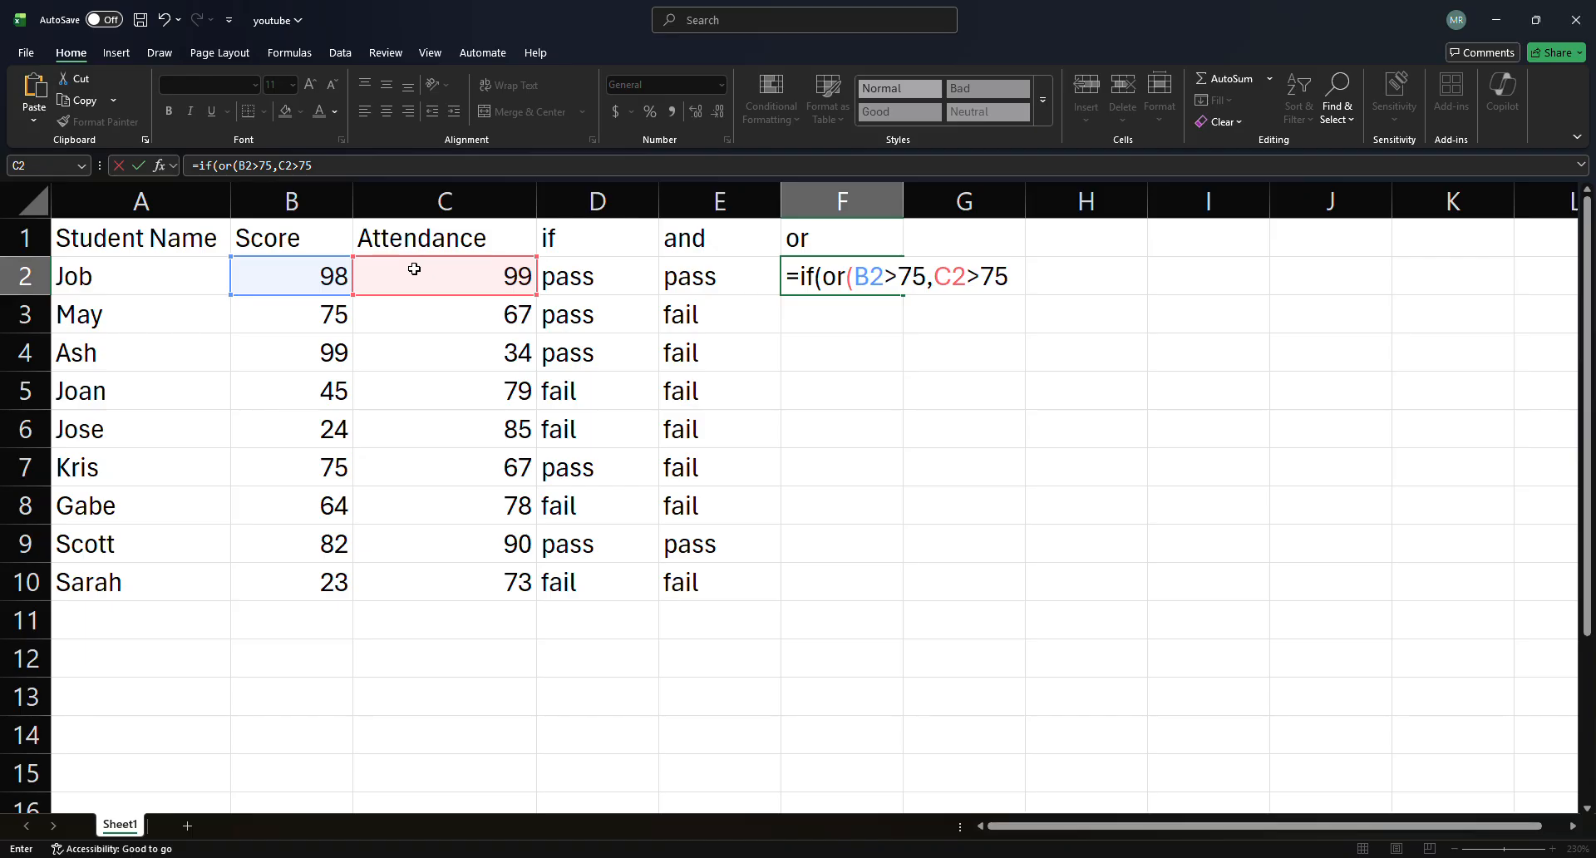
Close the OR condition in F2 and add pass and fail as the true and false results
{"action": "type", "text": ").\"pass"}
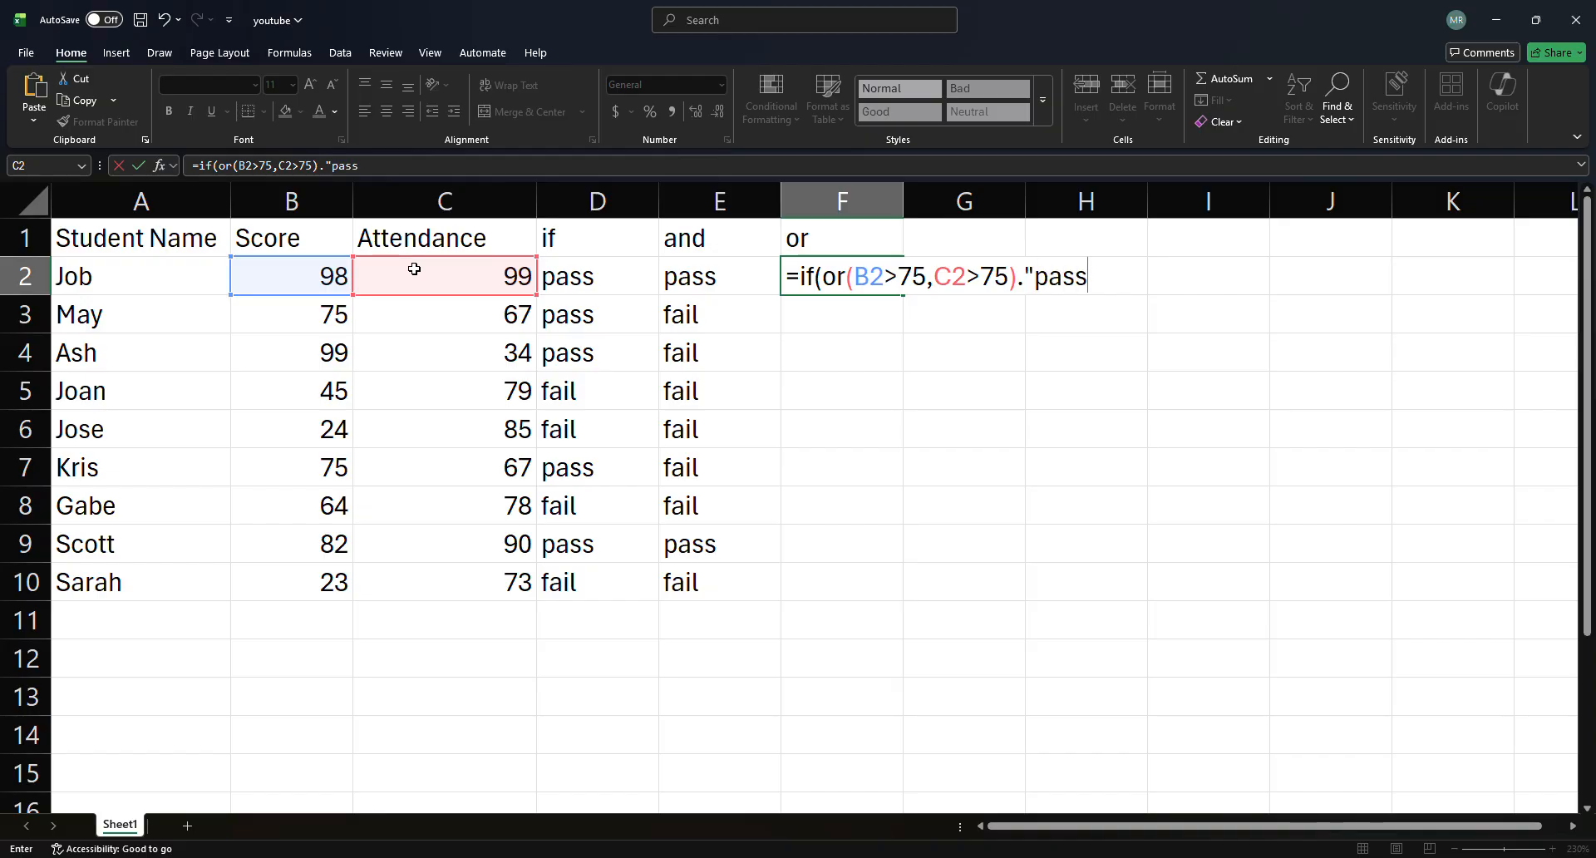
{"action": "type", "text": "\","}
{"action": "type", "text": "fail"}
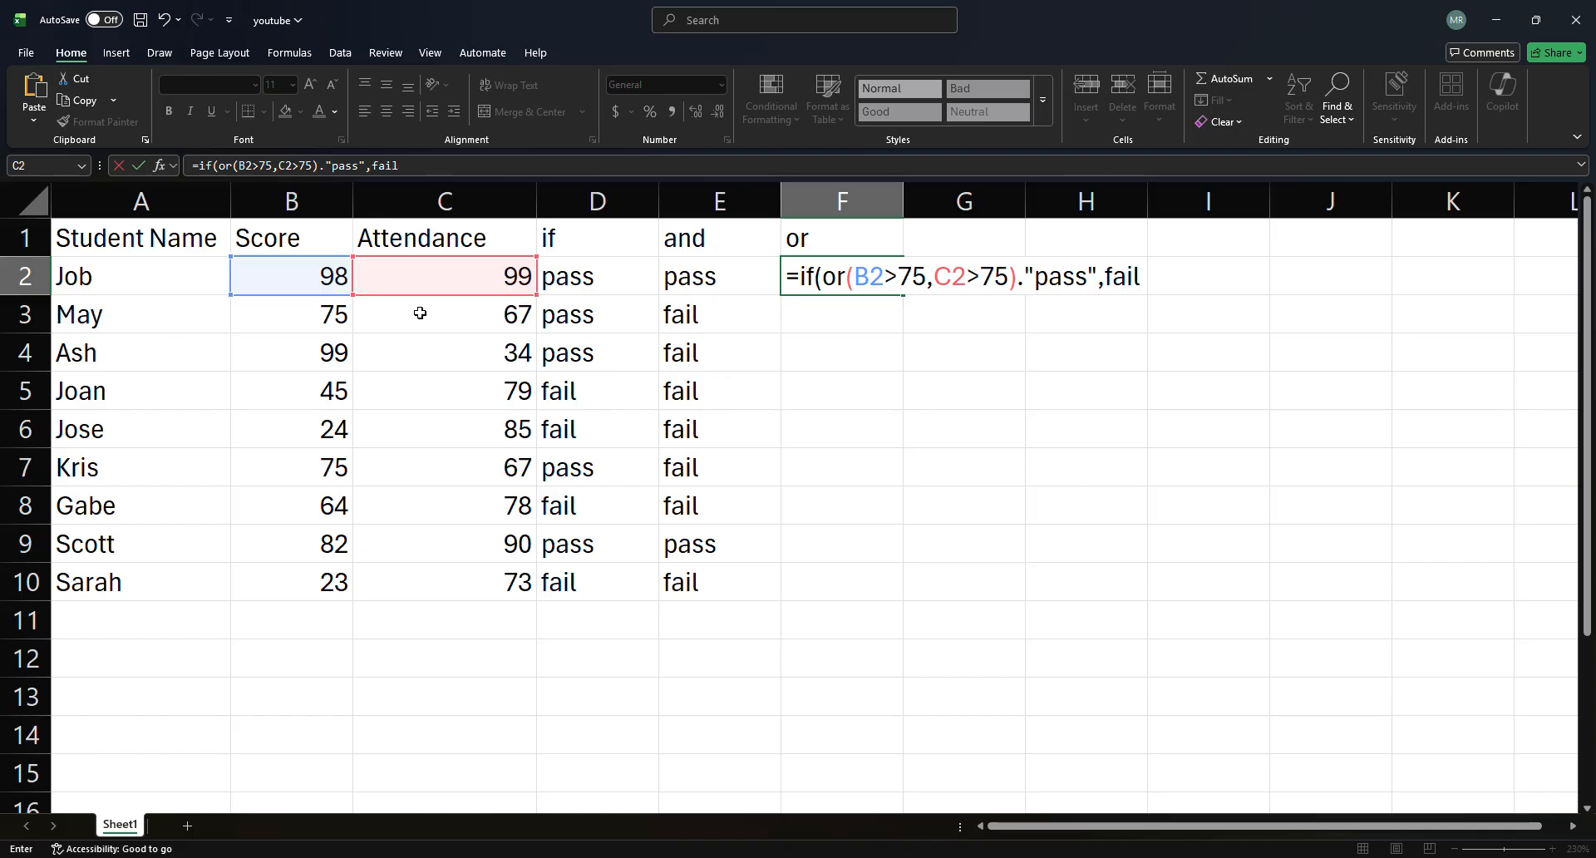
{"action": "type", "text": "\""}
{"action": "key", "text": "Return"}
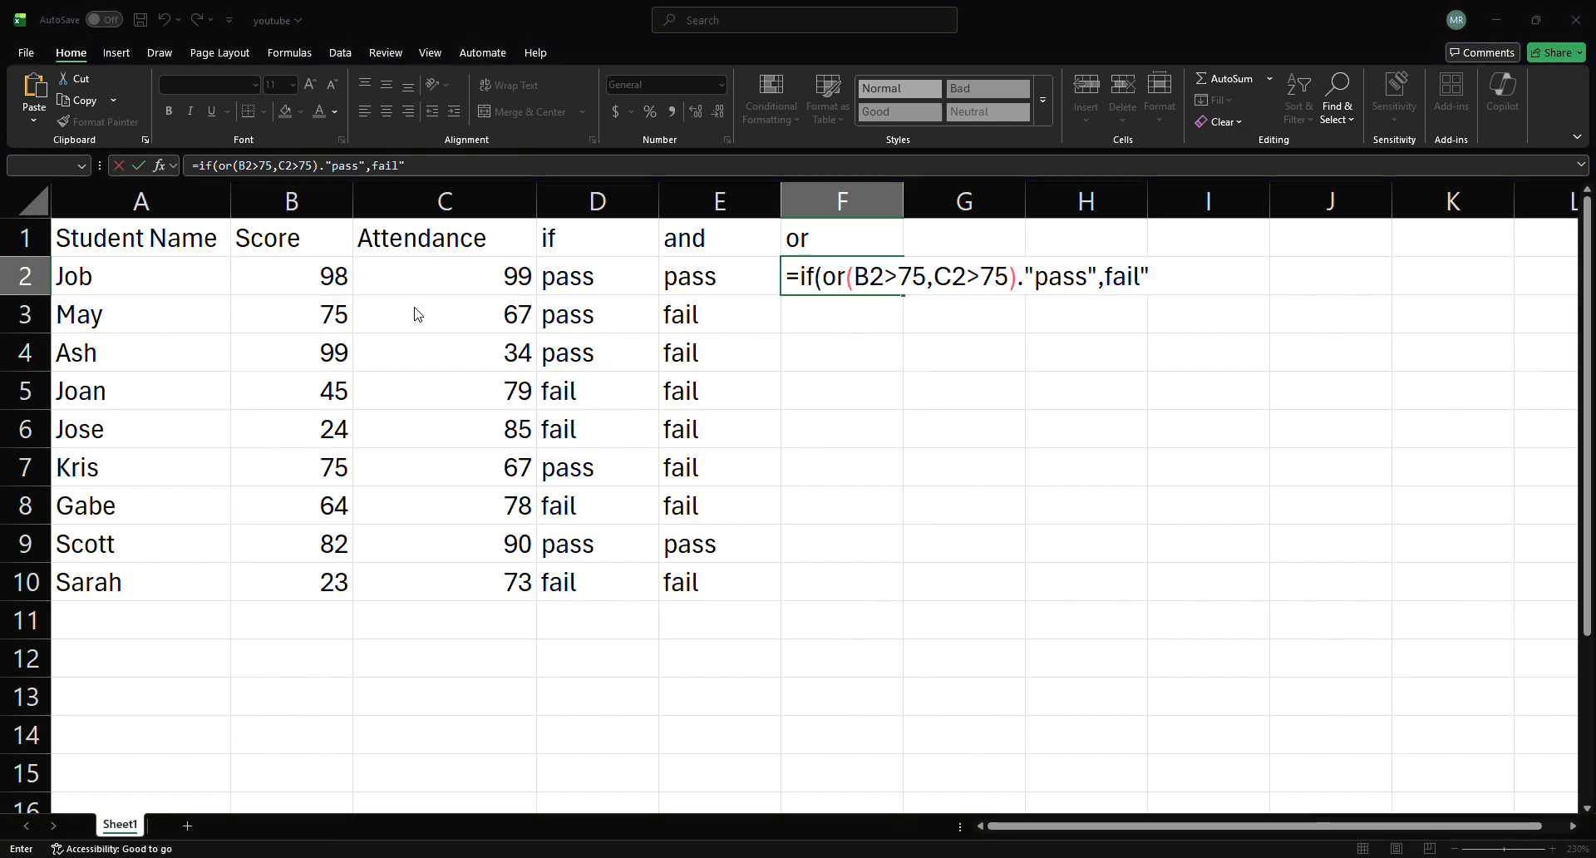
Correct the quotes, separator and closing parenthesis in F2 so the formula reads =if(or(B2>75,C2>75),"pass","fail")
{"action": "left_click", "coordinate": [767, 519]}
{"action": "left_click", "coordinate": [1111, 281]}
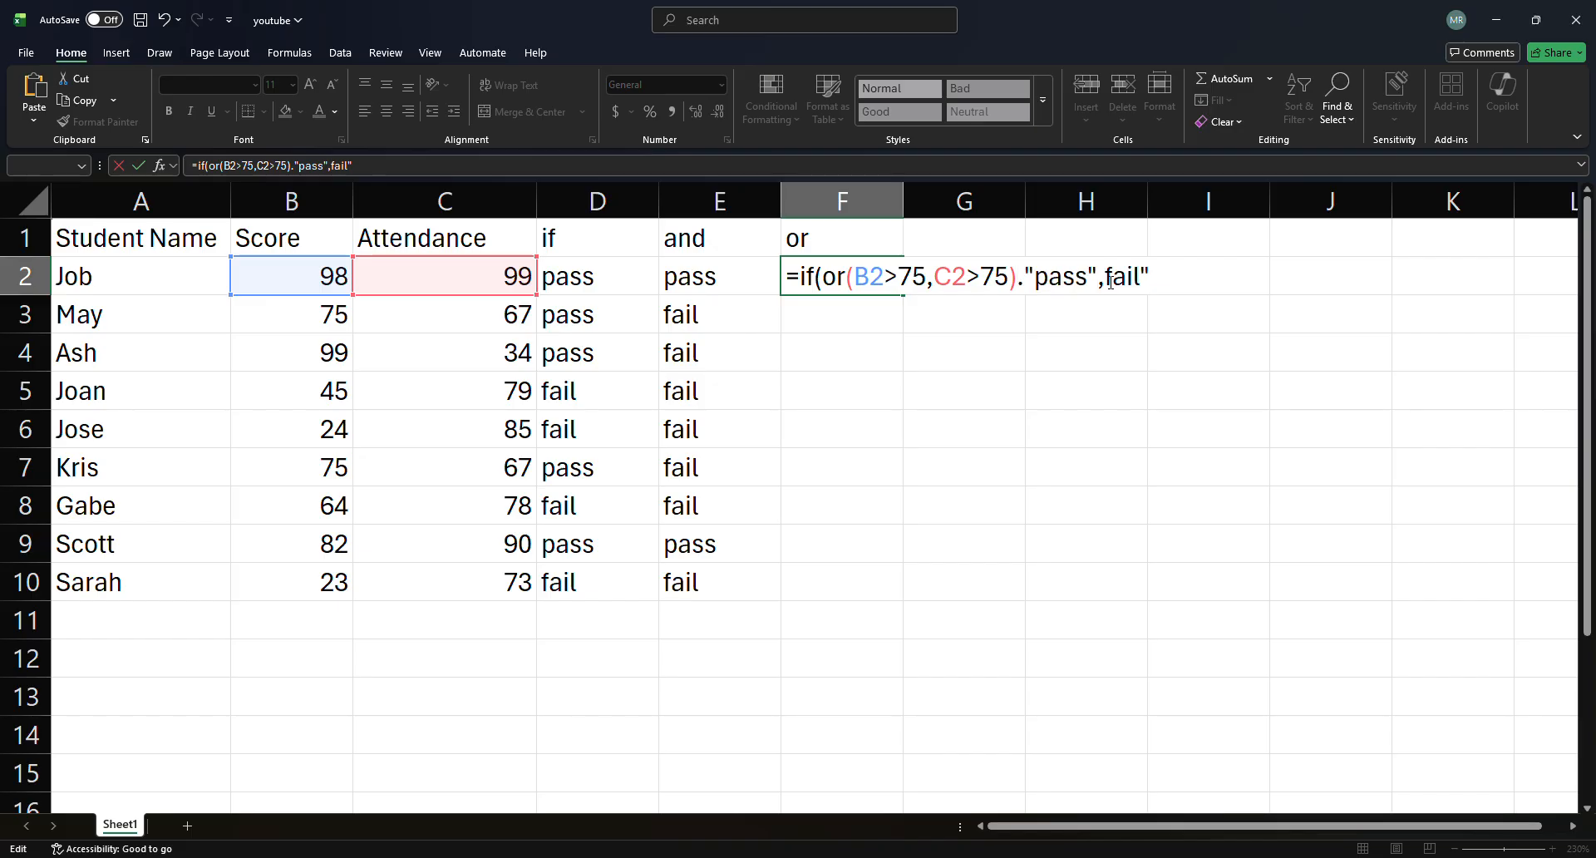
{"action": "type", "text": "\""}
{"action": "left_click", "coordinate": [1168, 288]}
{"action": "type", "text": ")"}
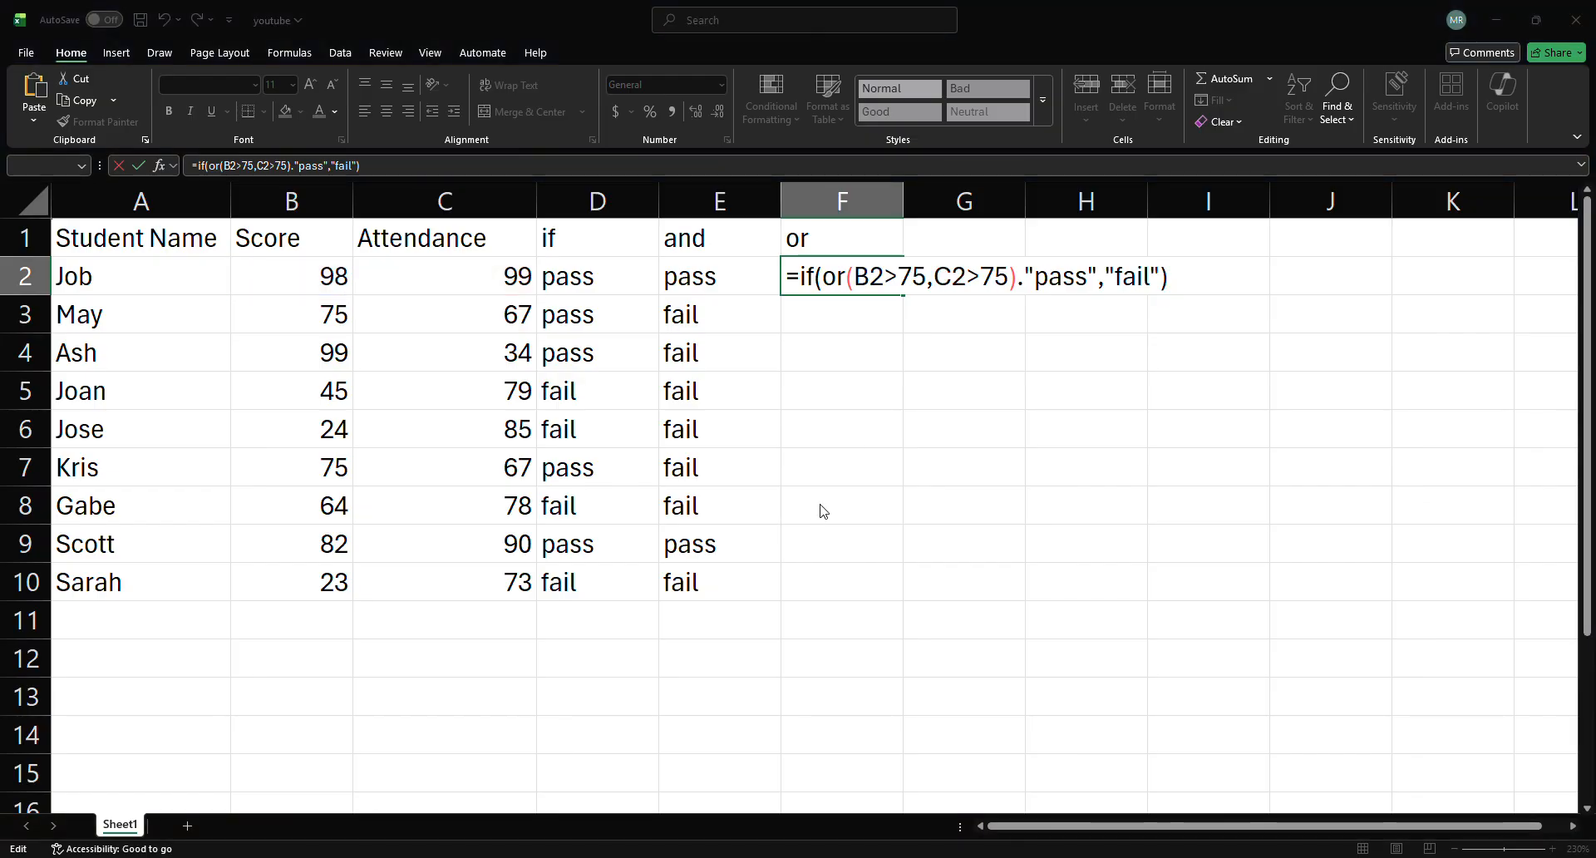
{"action": "left_click", "coordinate": [788, 531]}
{"action": "left_click", "coordinate": [1033, 287]}
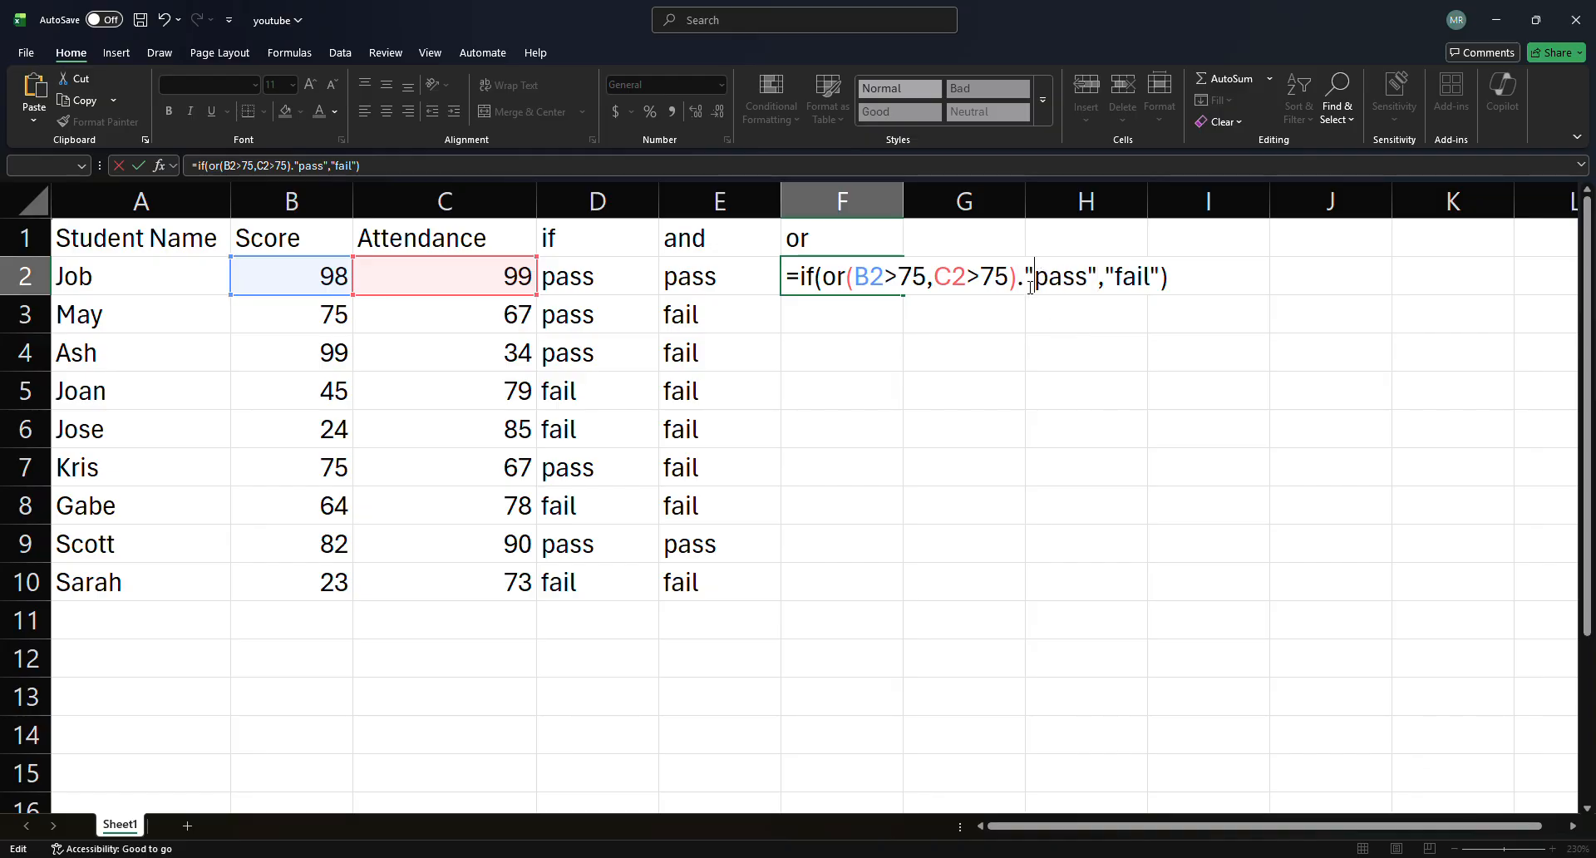
{"action": "key", "text": "BackSpace"}
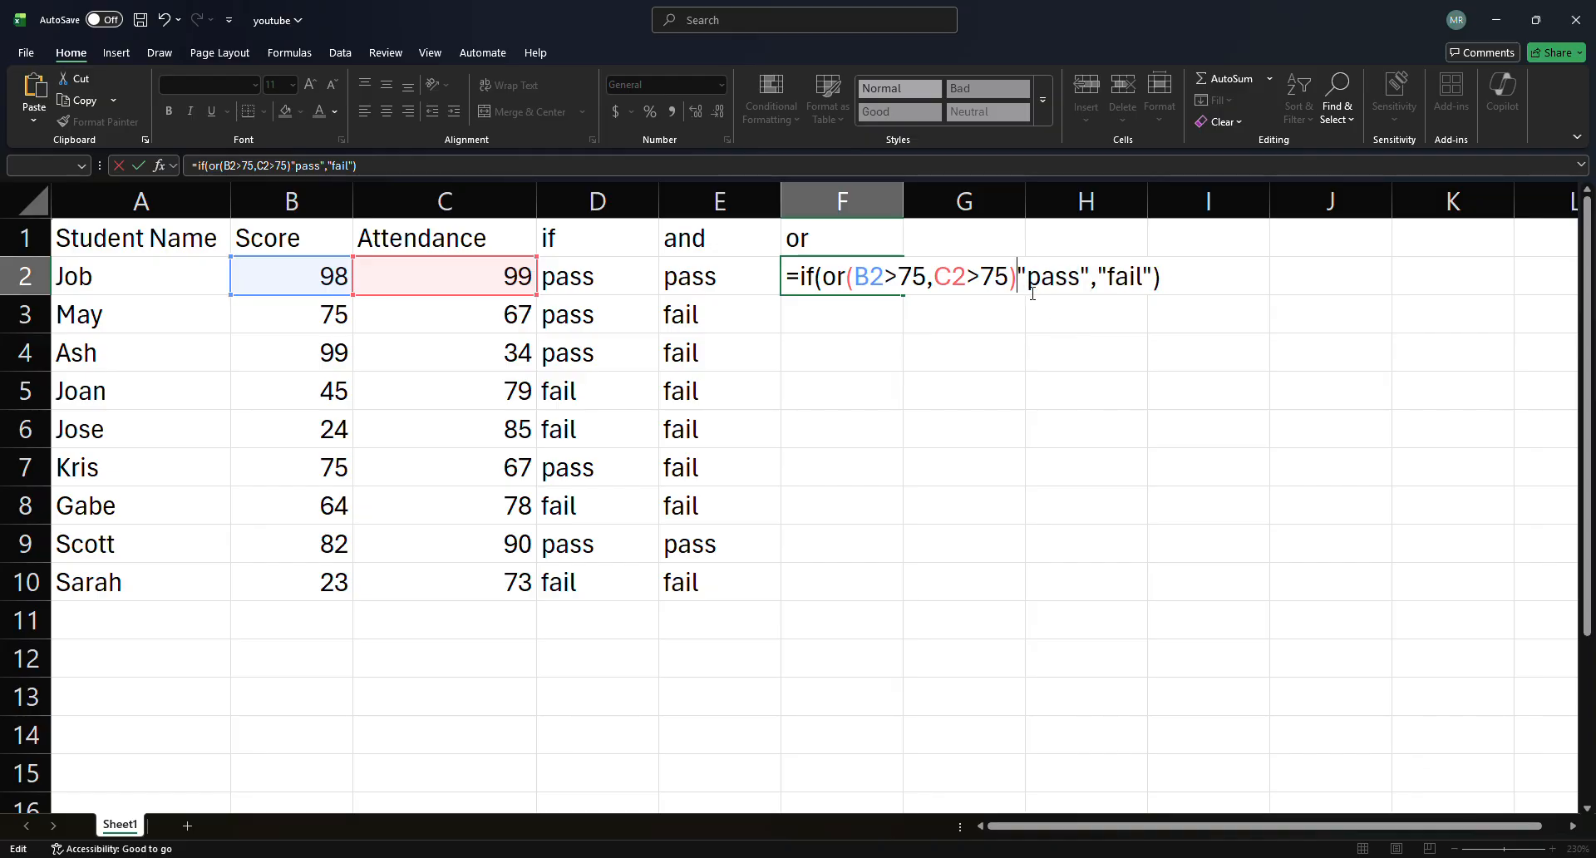
{"action": "type", "text": ","}
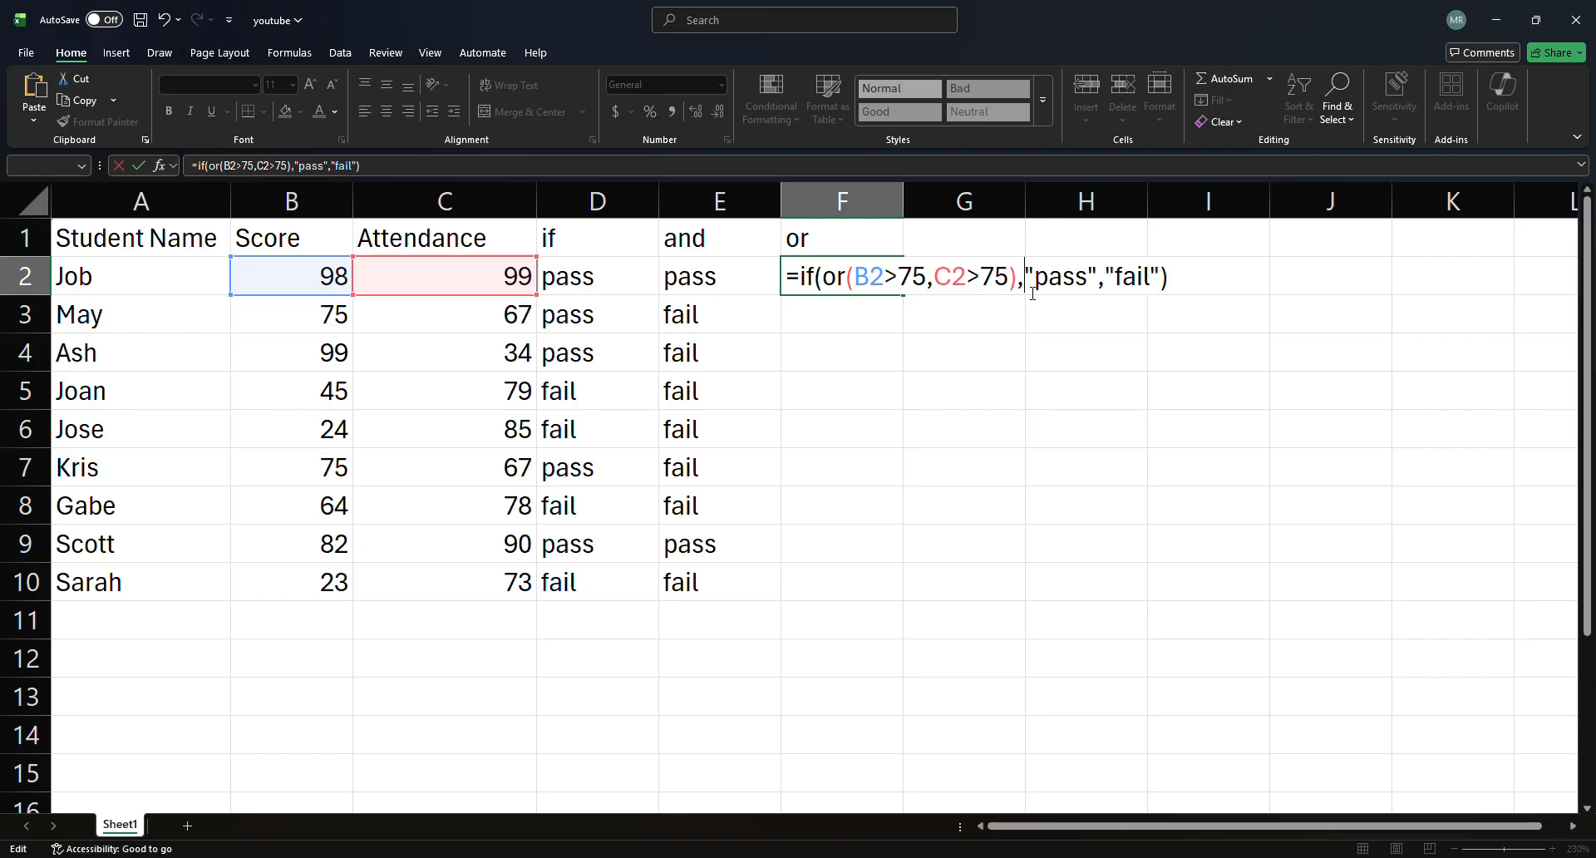
{"action": "key", "text": "Return"}
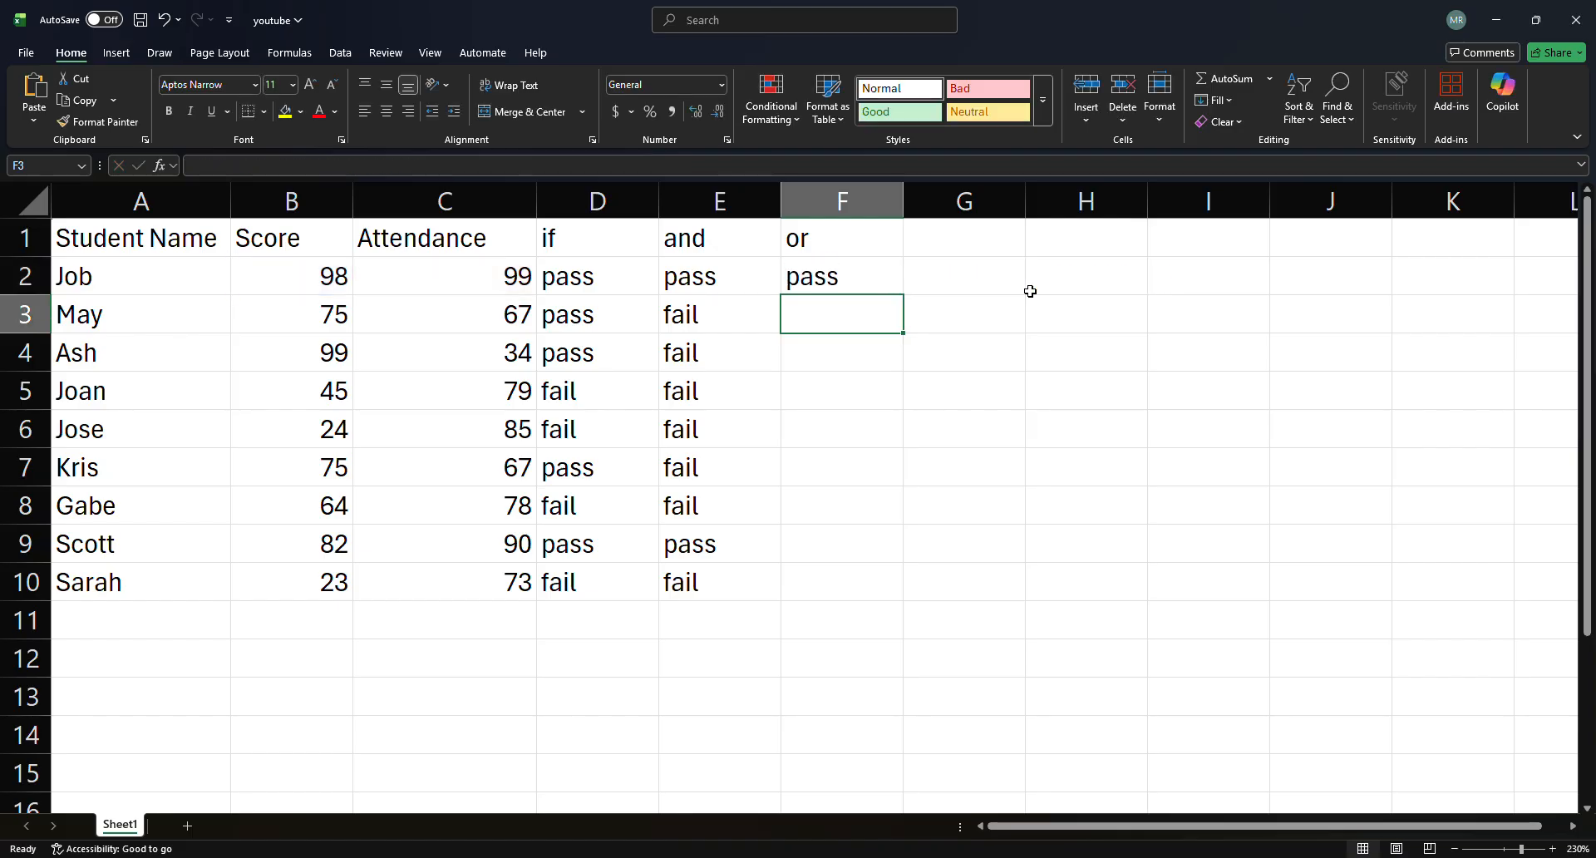
Fill the IF/OR formula from F2 down through F10 for all students
{"action": "left_click", "coordinate": [827, 293]}
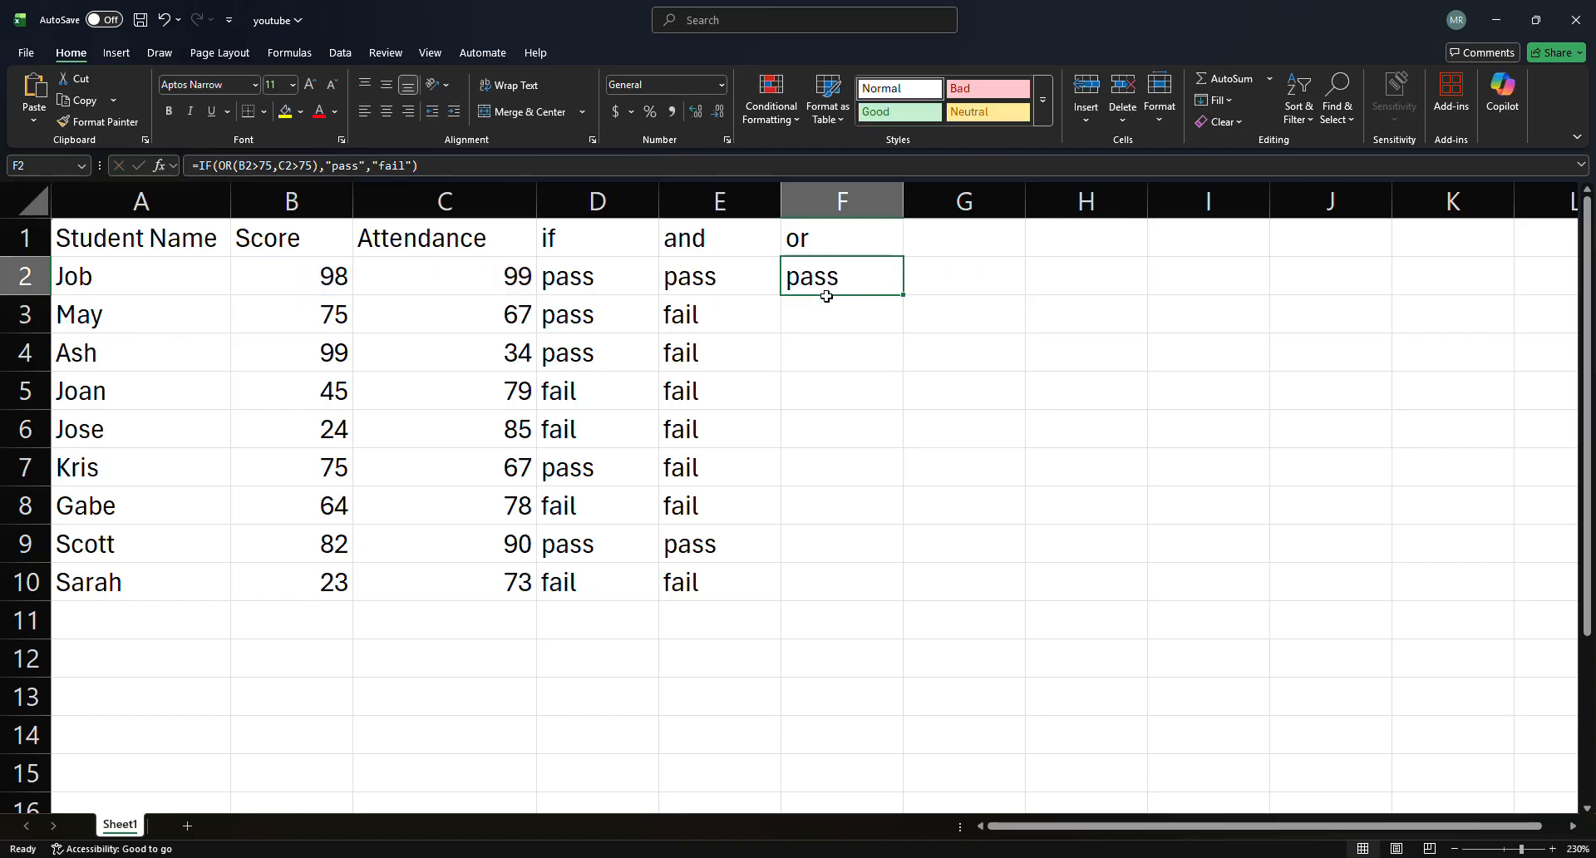
{"action": "left_click", "coordinate": [384, 297]}
{"action": "left_click", "coordinate": [322, 283]}
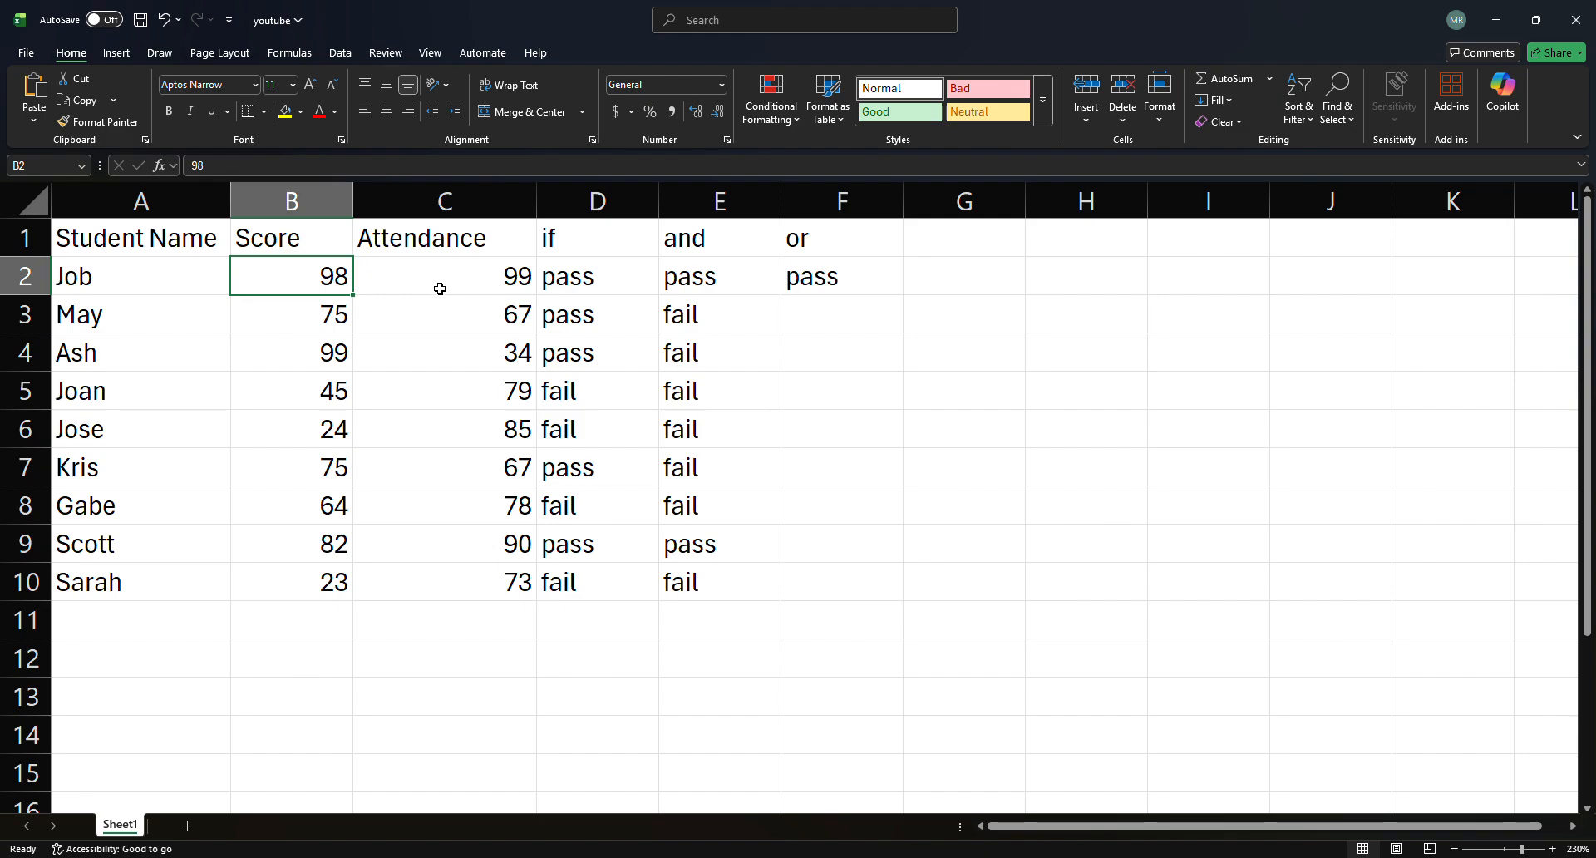
{"action": "left_click", "coordinate": [803, 288]}
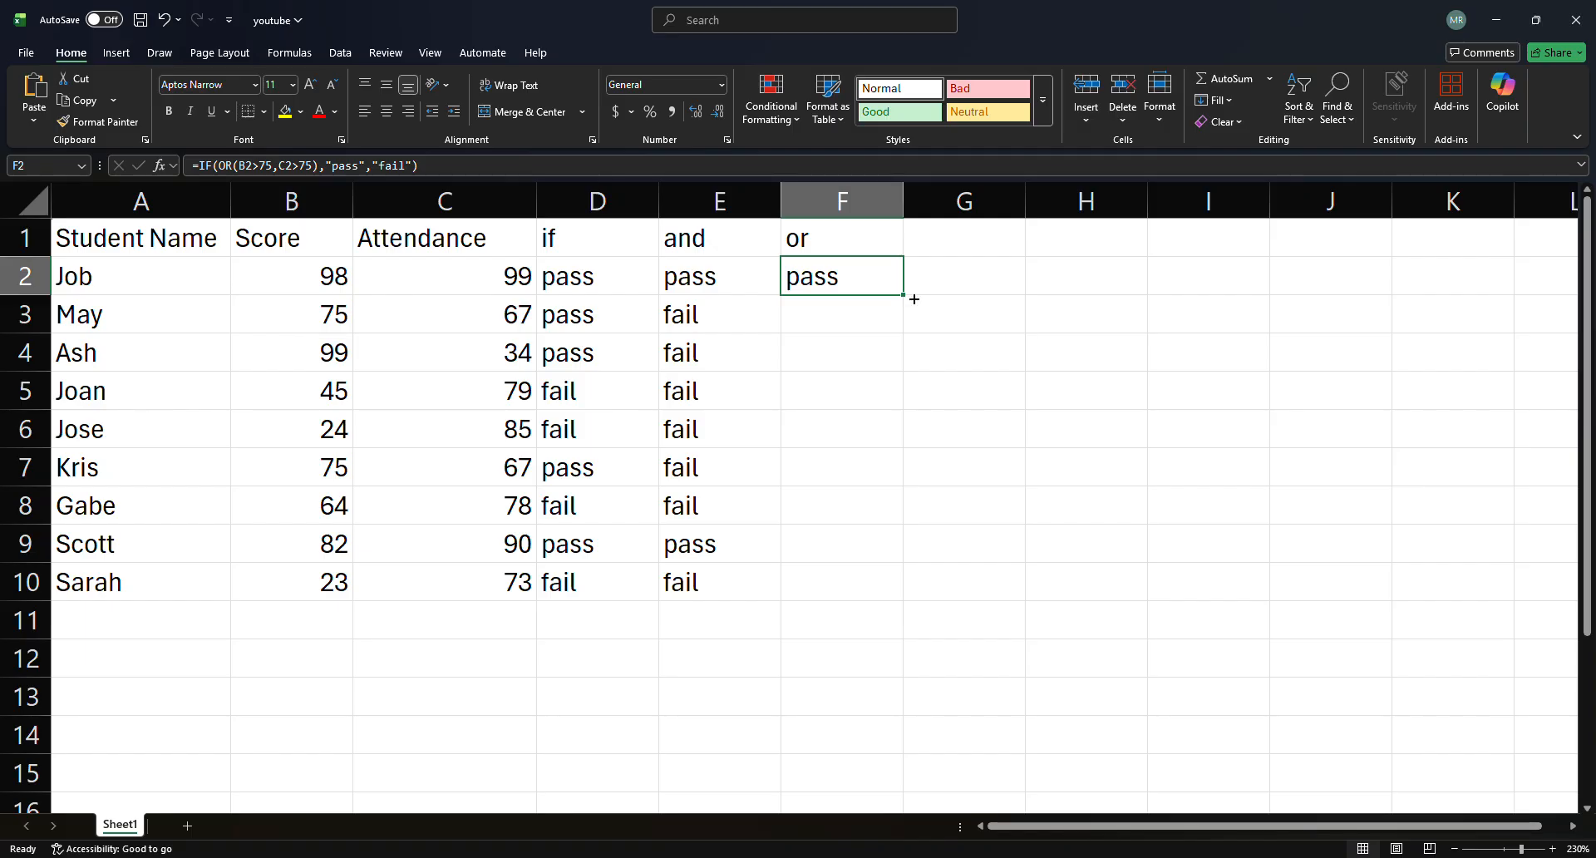
{"action": "left_click_drag", "start_coordinate": [907, 305], "coordinate": [891, 361]}
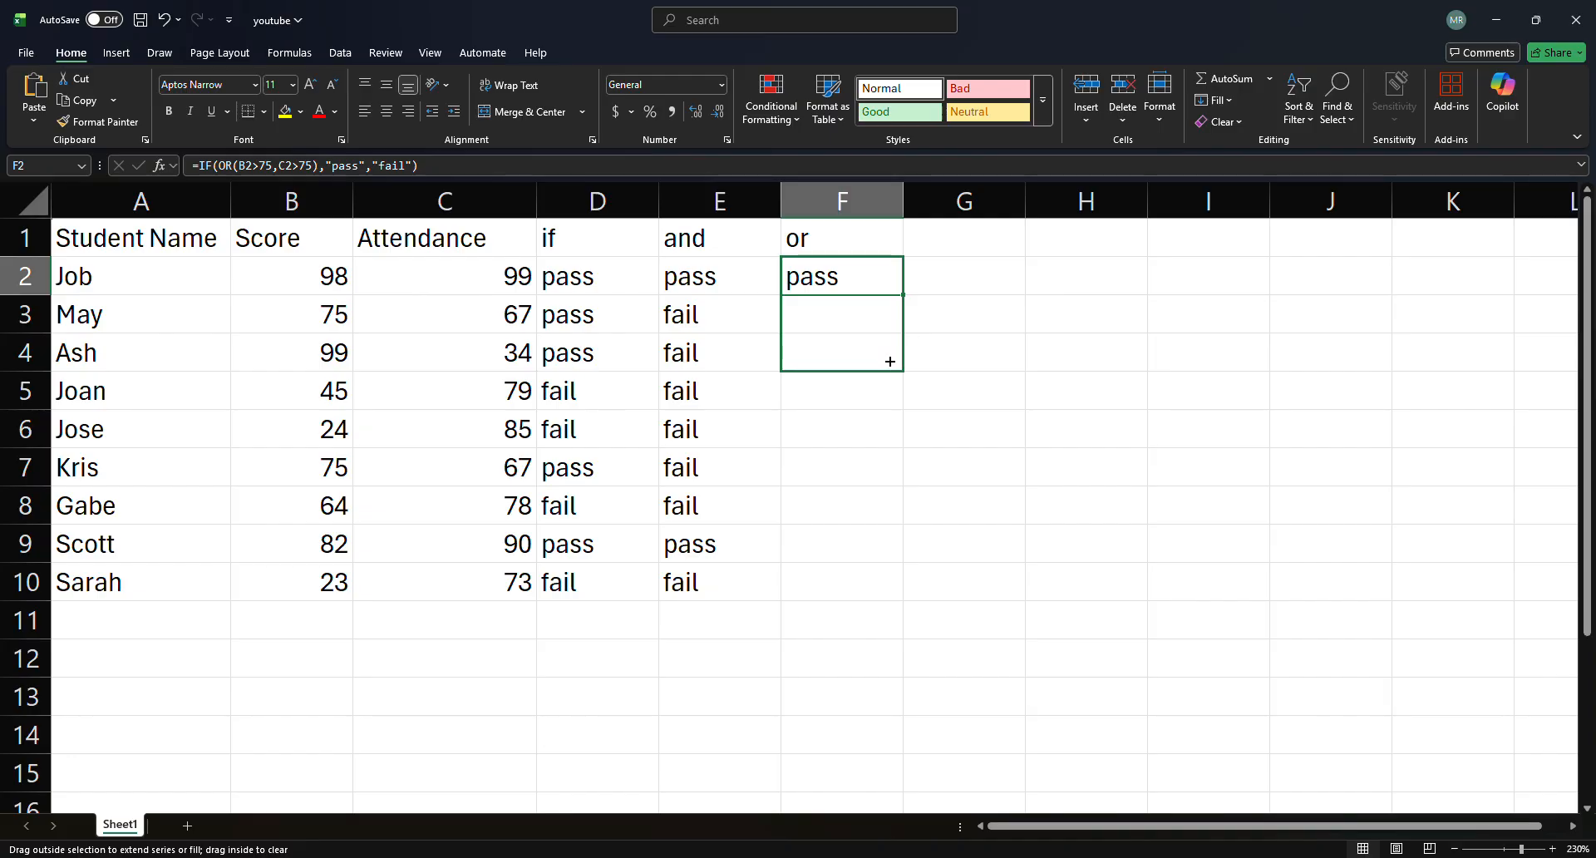
{"action": "left_click_drag", "start_coordinate": [891, 361], "coordinate": [865, 589]}
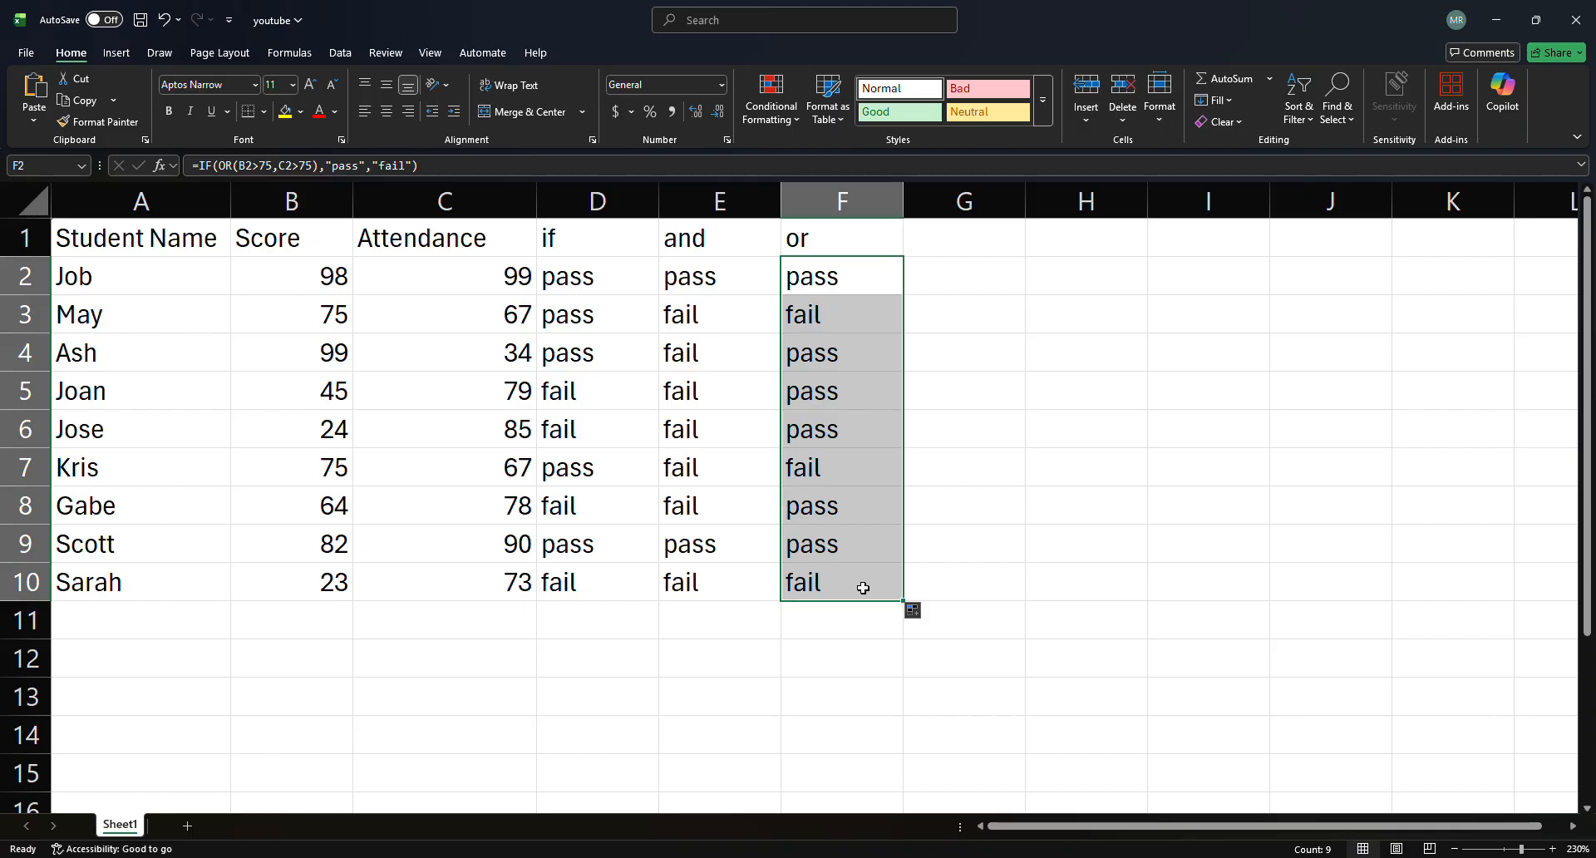